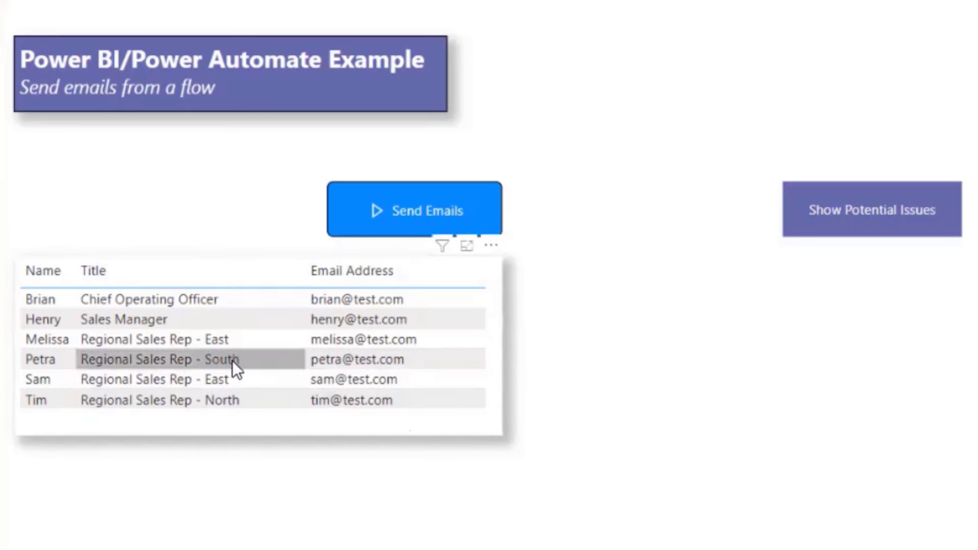
# Select the two Regional Sales Rep - East rows in the table and run the Send Emails flow for them
pyautogui.click(170, 341)
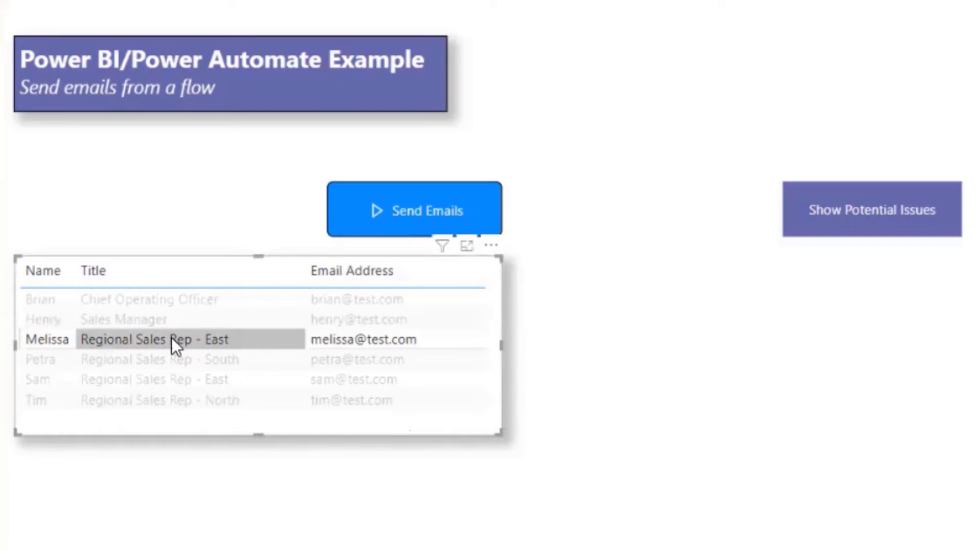
pyautogui.keyDown('ctrl'); pyautogui.click(172, 386); pyautogui.keyUp('ctrl')
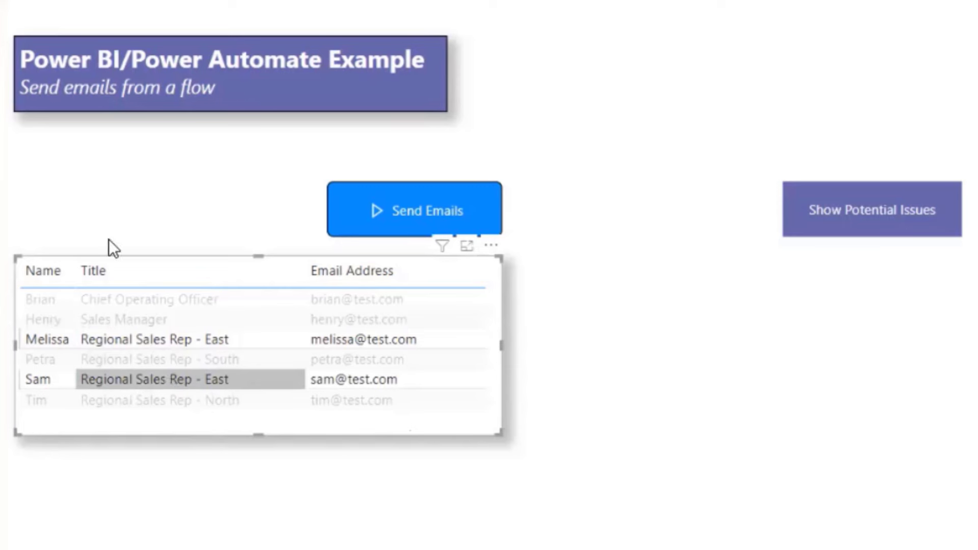
pyautogui.click(406, 206)
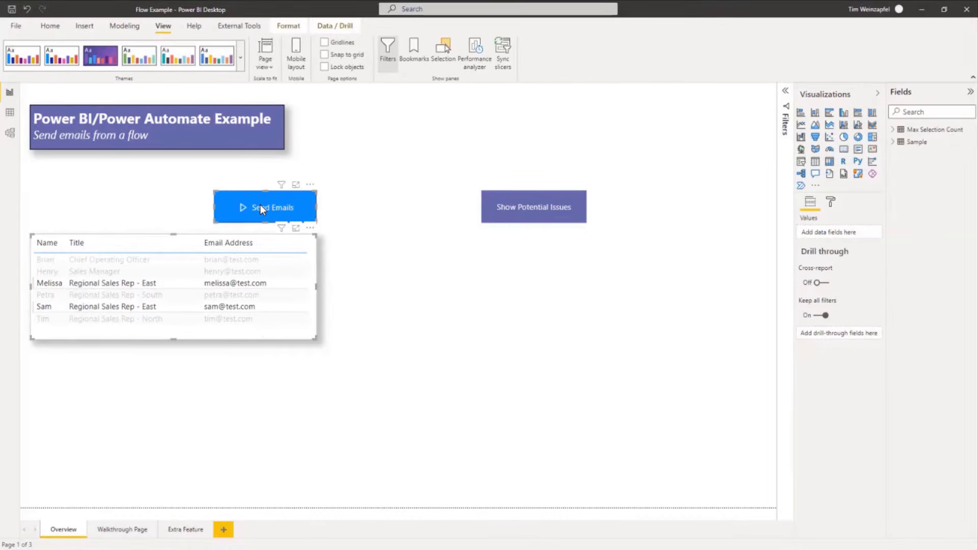
# Switch to the Outlook inbox and read the two sample emails sent by the flow
pyautogui.hotkey('alt', 'Tab')
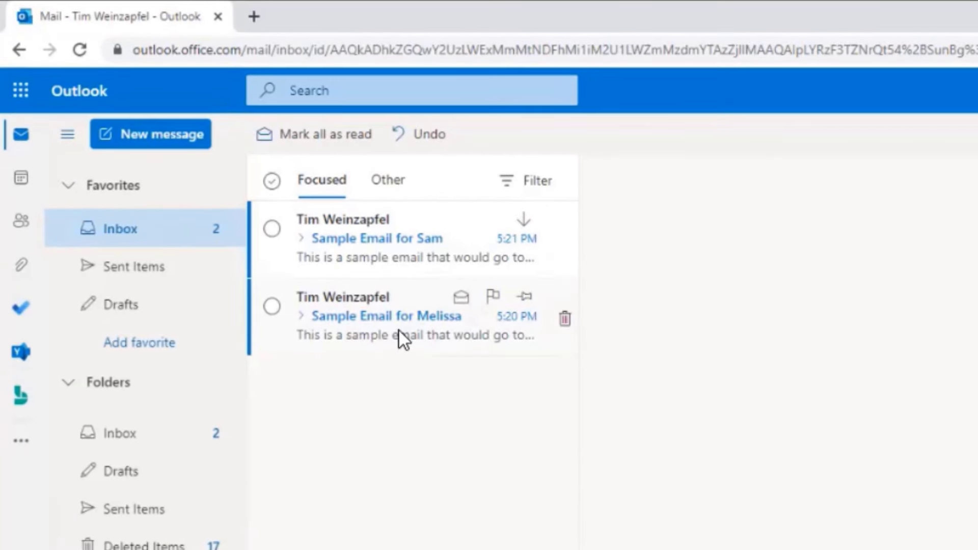
pyautogui.click(399, 331)
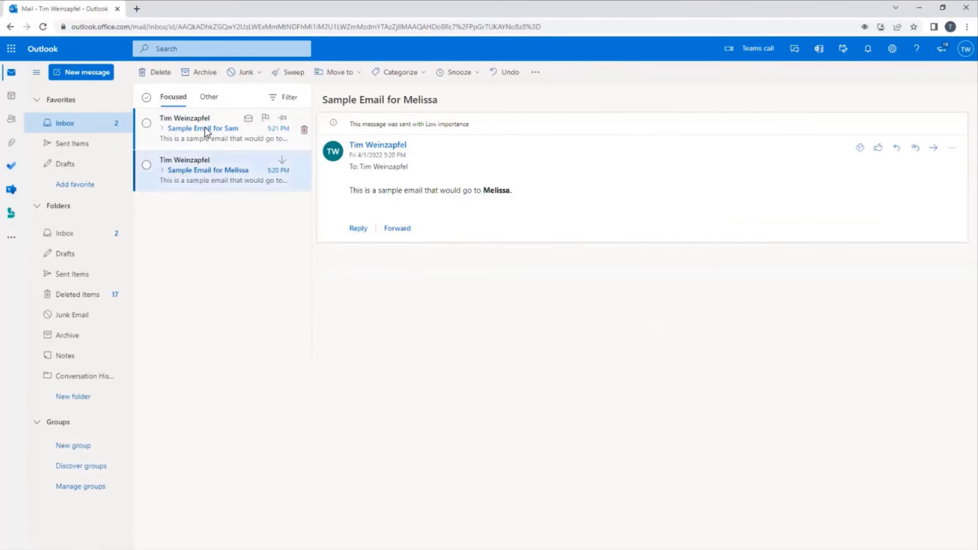
pyautogui.click(205, 127)
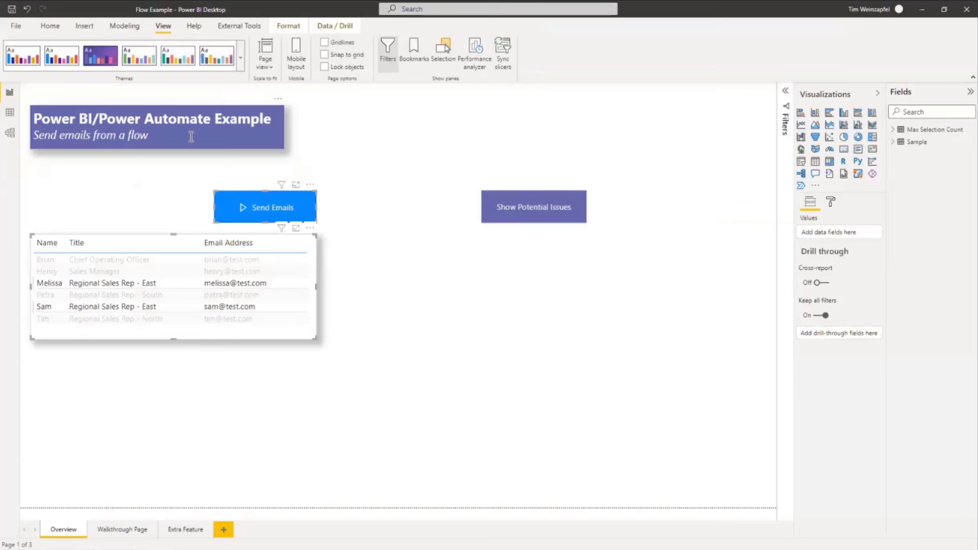
# Back in the Power BI report, clear the table's row selection and show the potential issues
pyautogui.click(149, 306)
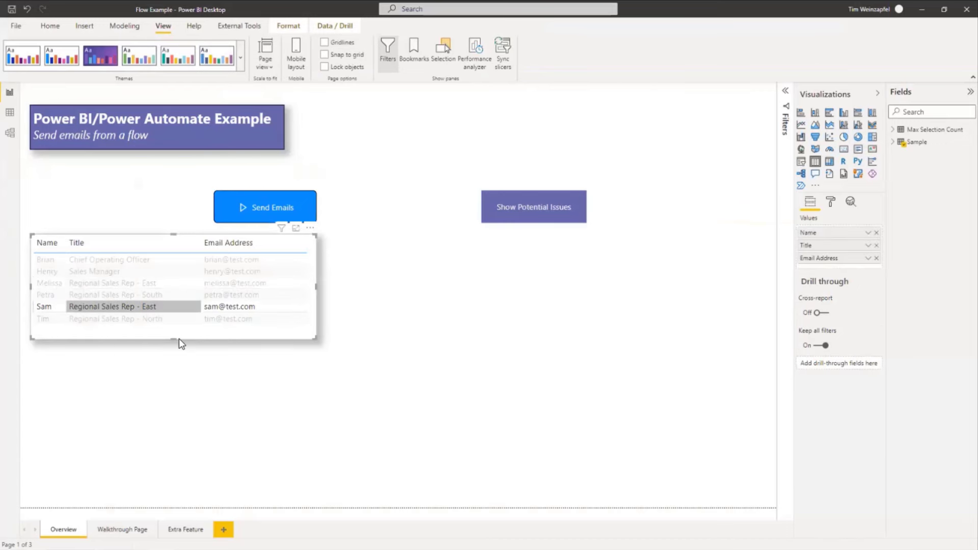
pyautogui.click(172, 308)
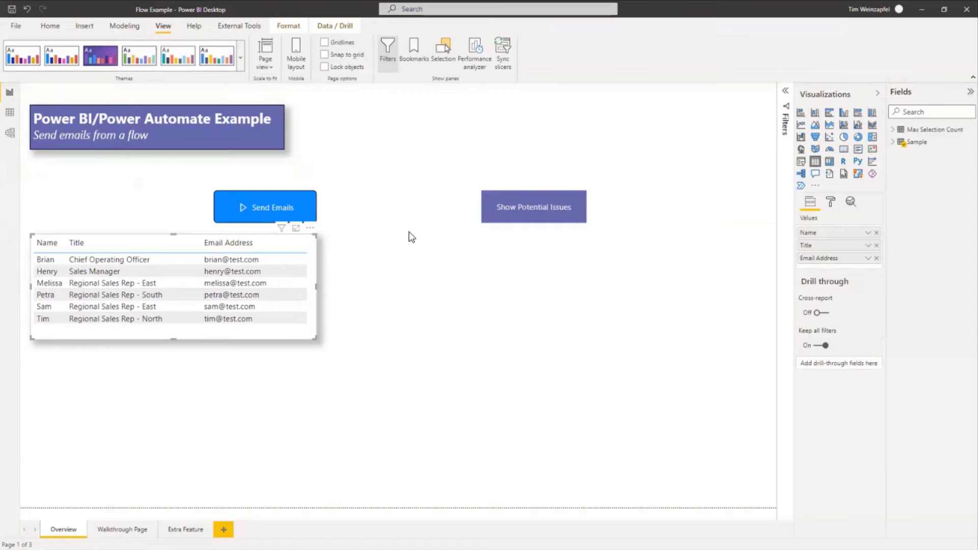
pyautogui.keyDown('ctrl'); pyautogui.click(548, 211); pyautogui.keyUp('ctrl')
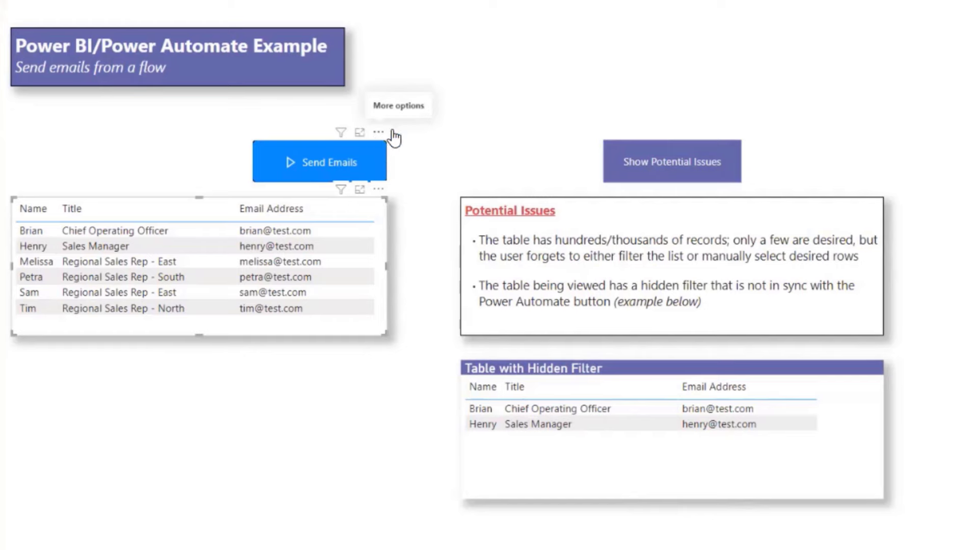
# Place the Table with Hidden Filter over the main table, compare its filters with the Send Emails button's filters, and move it back
pyautogui.moveTo(515, 367); pyautogui.dragTo(226, 206)
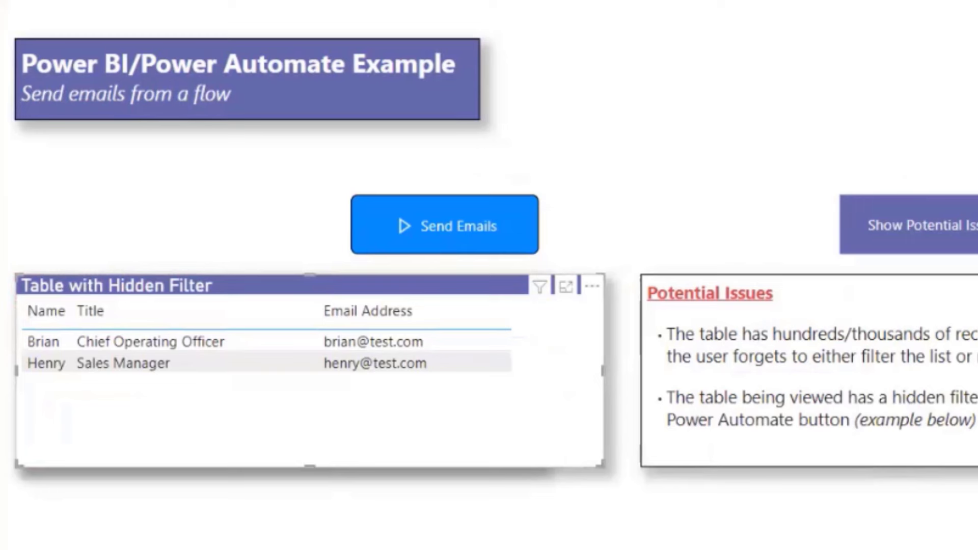
pyautogui.moveTo(540, 295)
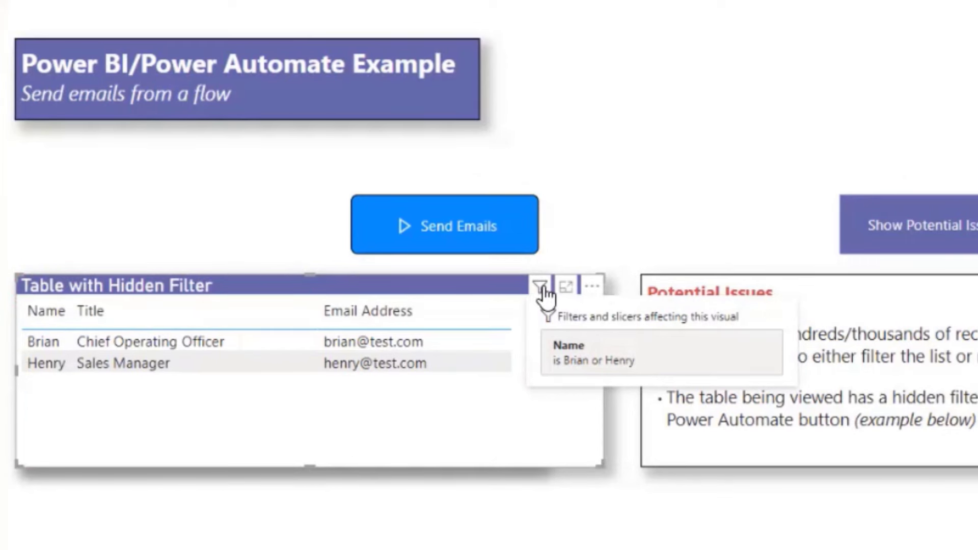
pyautogui.moveTo(478, 182)
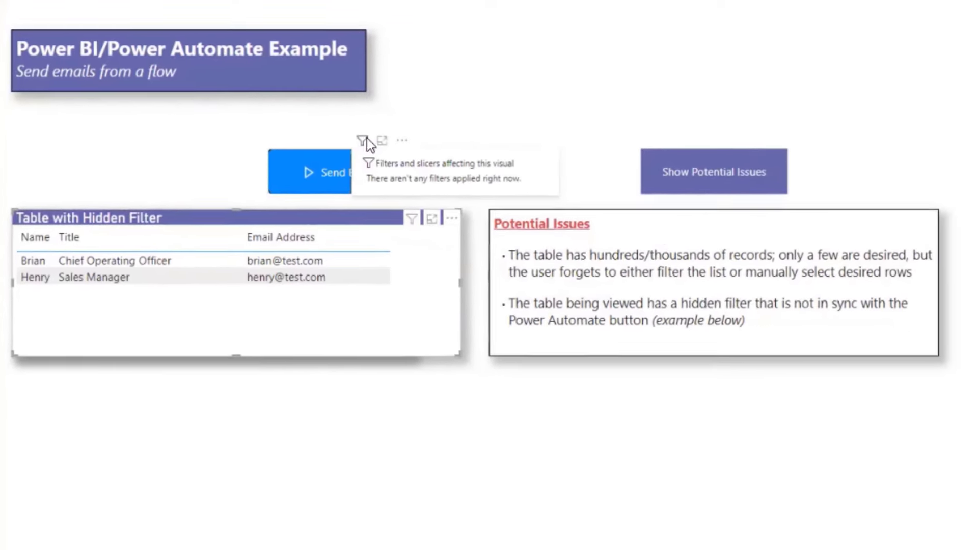
pyautogui.moveTo(258, 204); pyautogui.dragTo(702, 371)
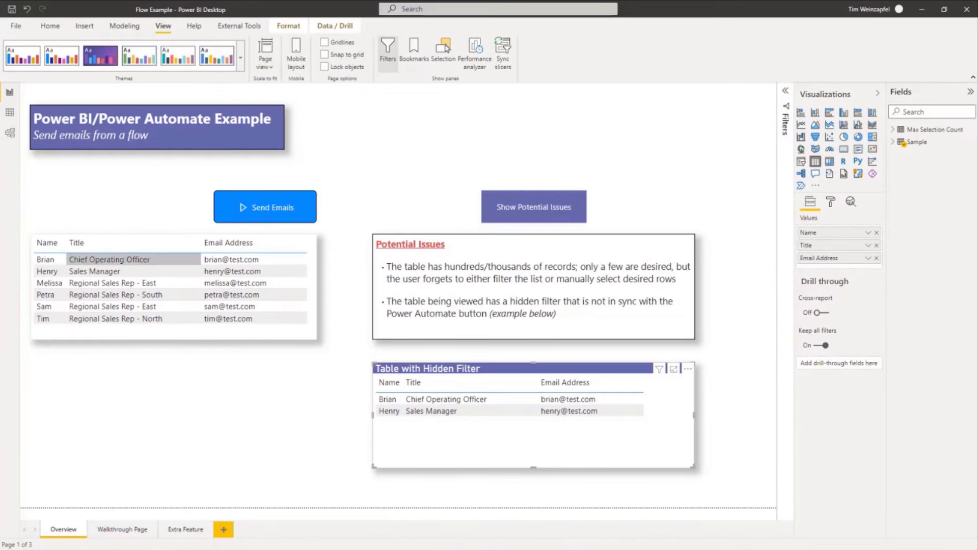
# On the Walkthrough Page, add a Power Automate visual with the Name, Actual Email and Title fields as its data
pyautogui.click(120, 529)
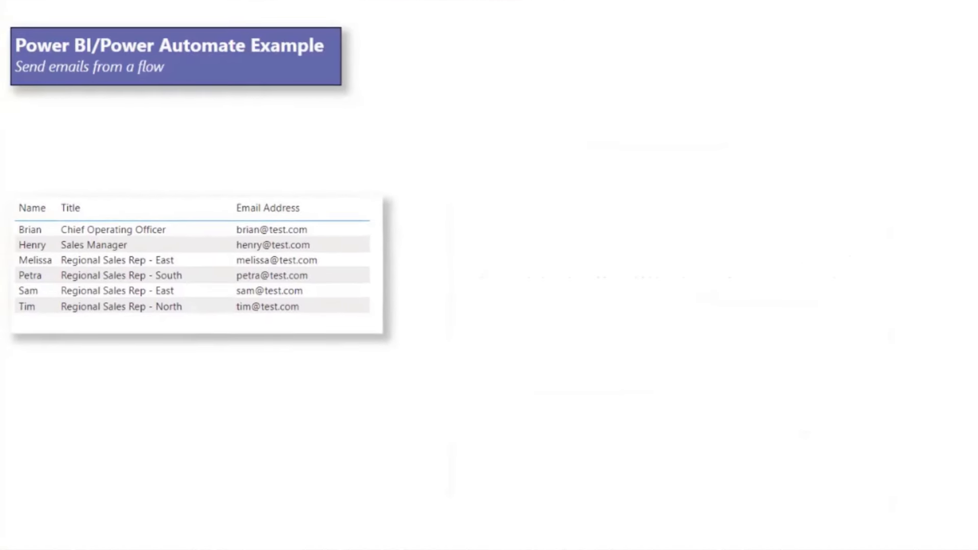
pyautogui.click(976, 102)
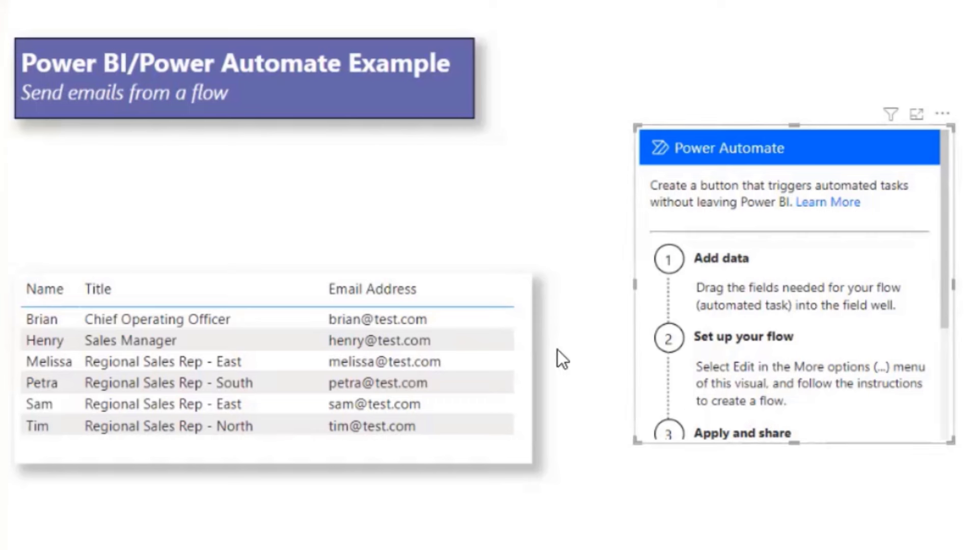
pyautogui.click(423, 326)
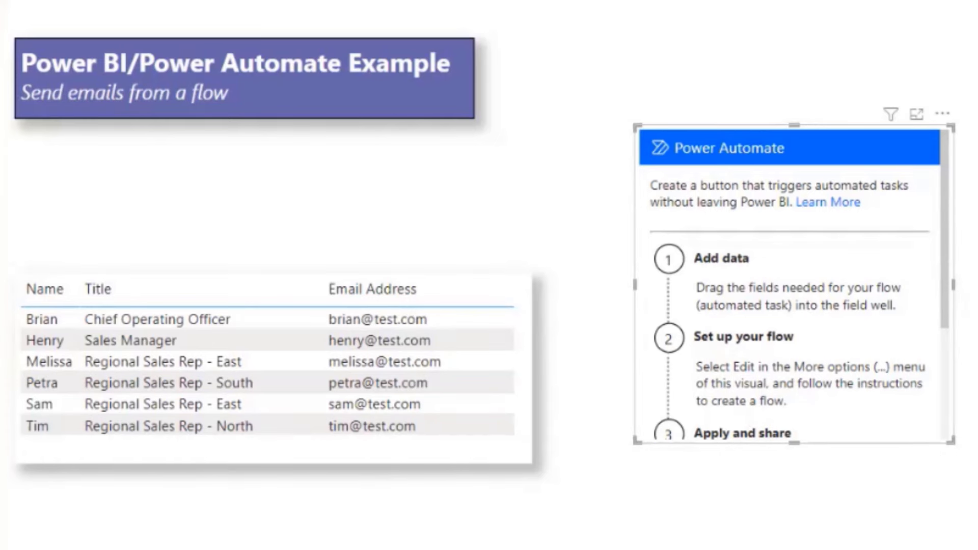
# Open the Power Automate visual for editing and create a new instant cloud flow
pyautogui.click(943, 113)
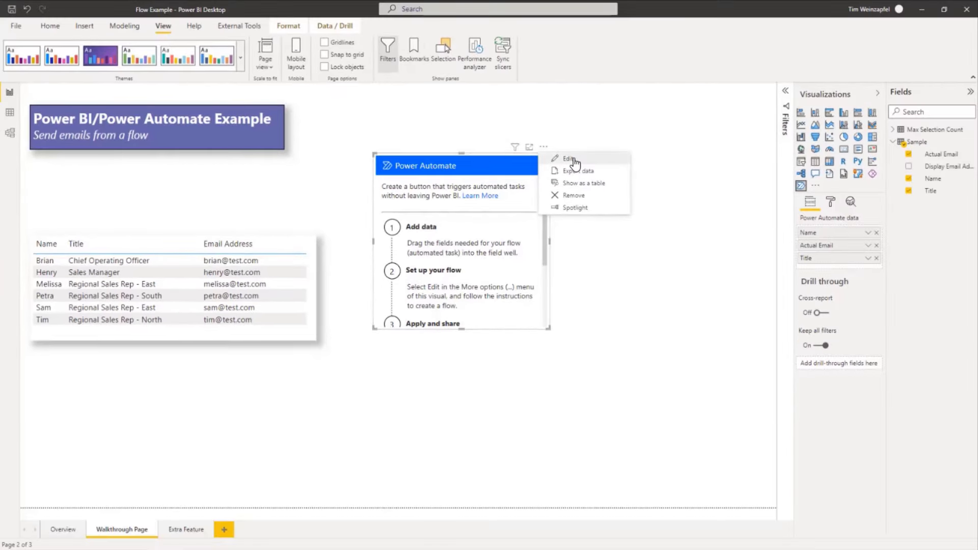
pyautogui.click(638, 153)
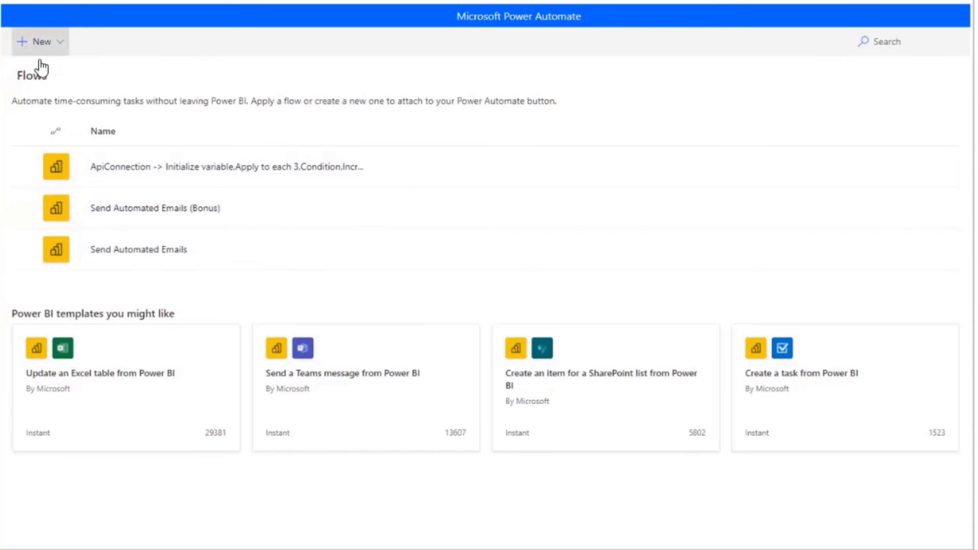
pyautogui.click(61, 44)
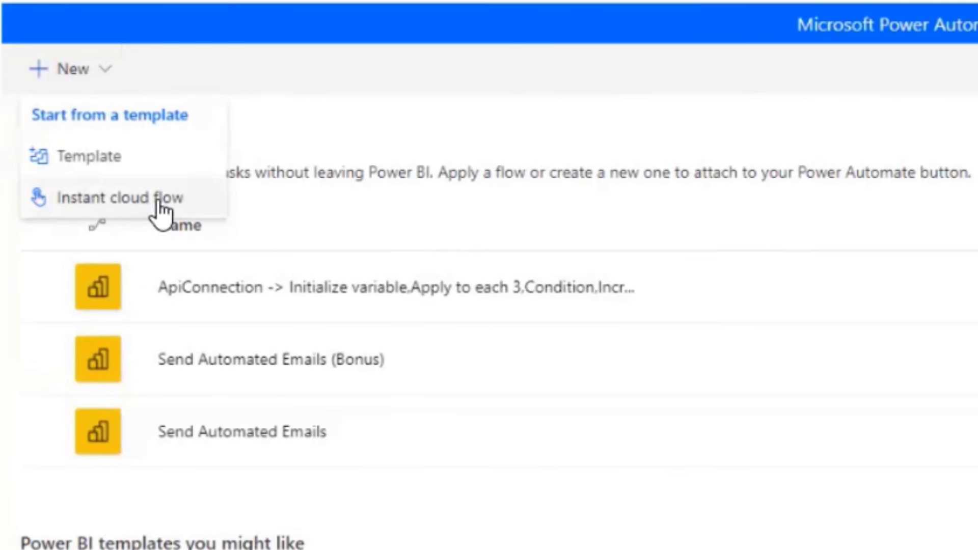
pyautogui.click(126, 200)
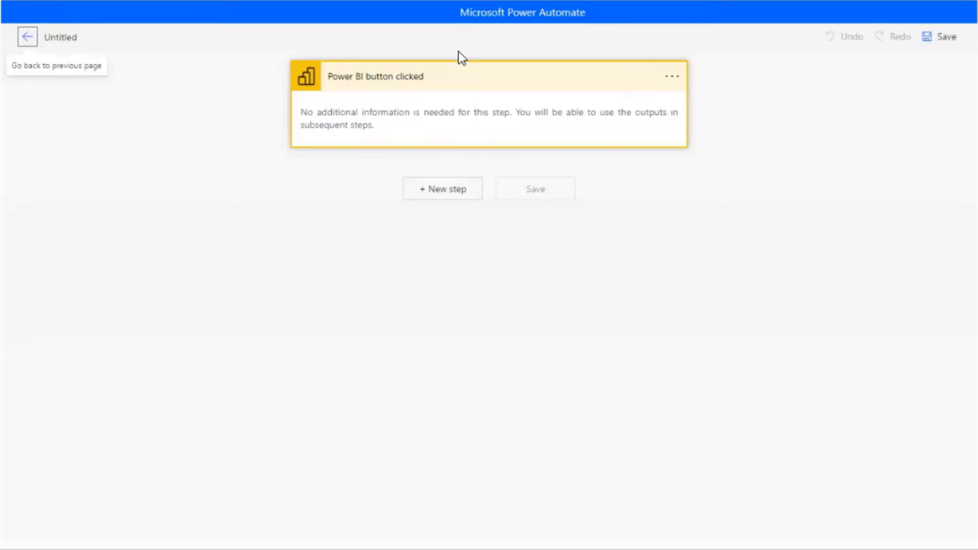
# Add the Office 365 Outlook action Send an email (V2) after the Power BI button trigger
pyautogui.click(433, 194)
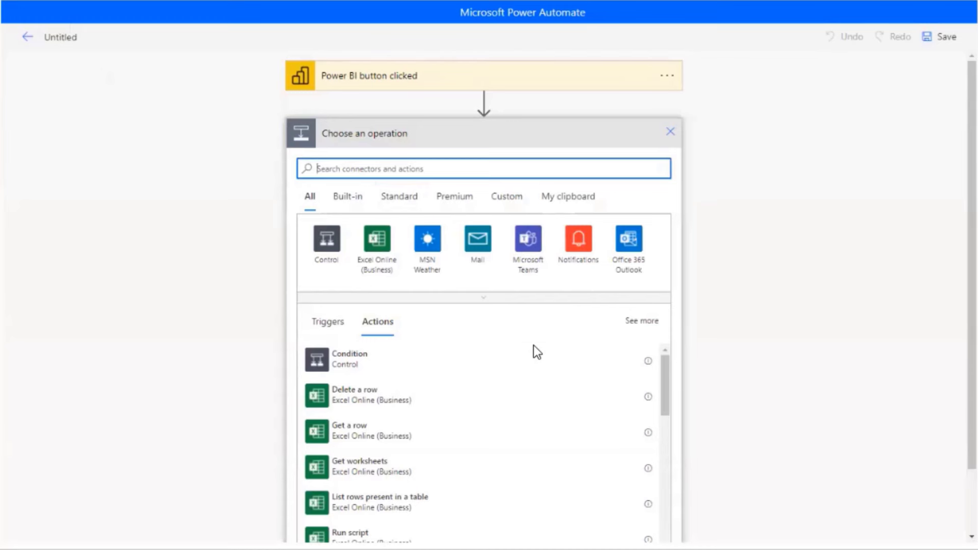
pyautogui.write('send a')
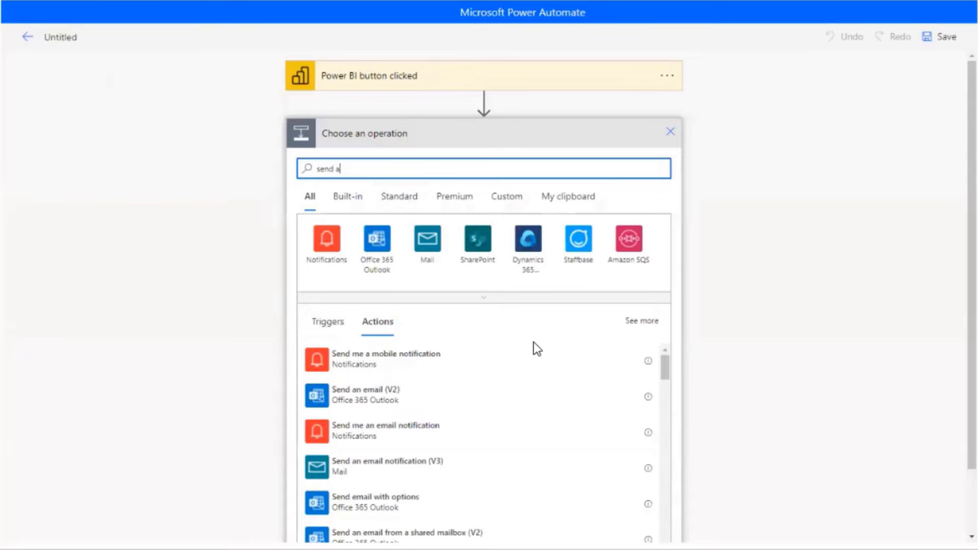
pyautogui.write('n email')
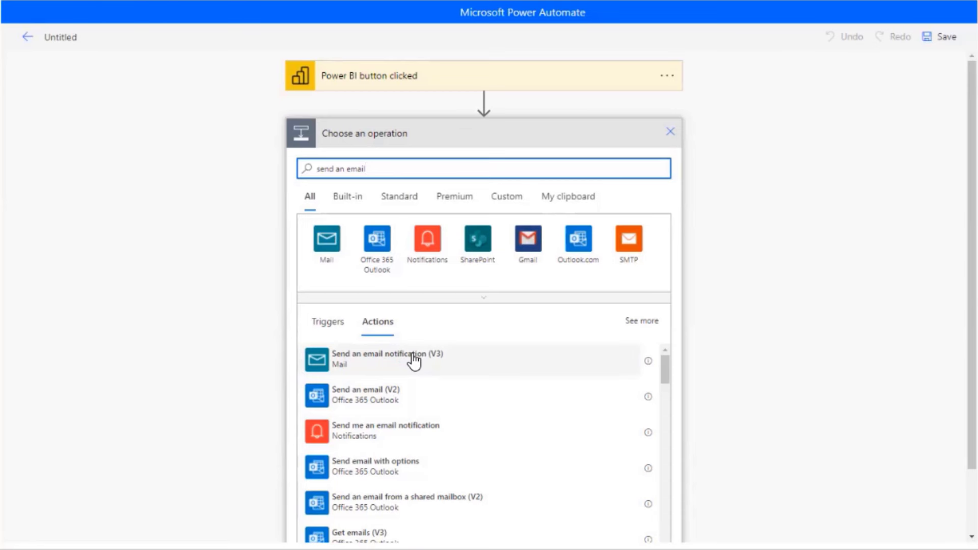
pyautogui.click(362, 394)
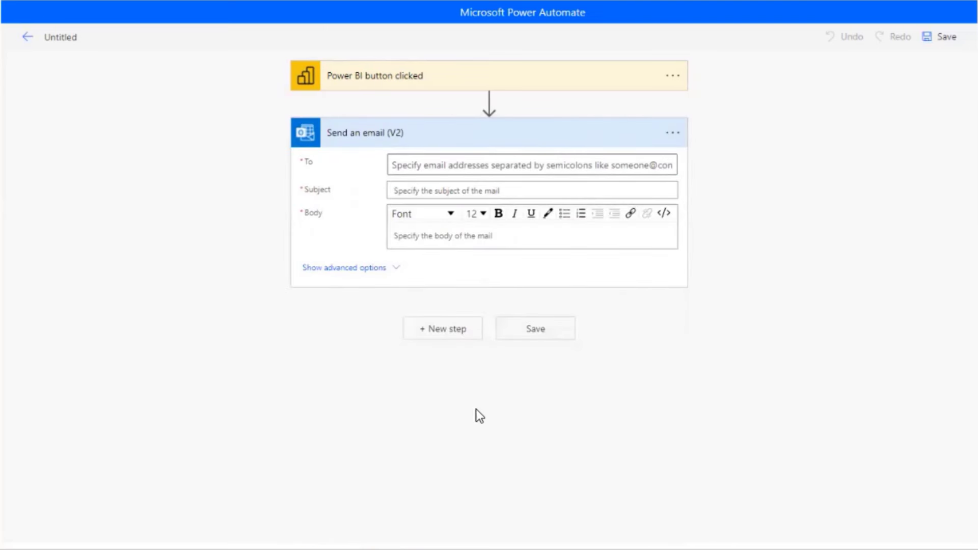
# Set the email's recipient to the dynamic value Power BI data Actual Email
pyautogui.click(417, 164)
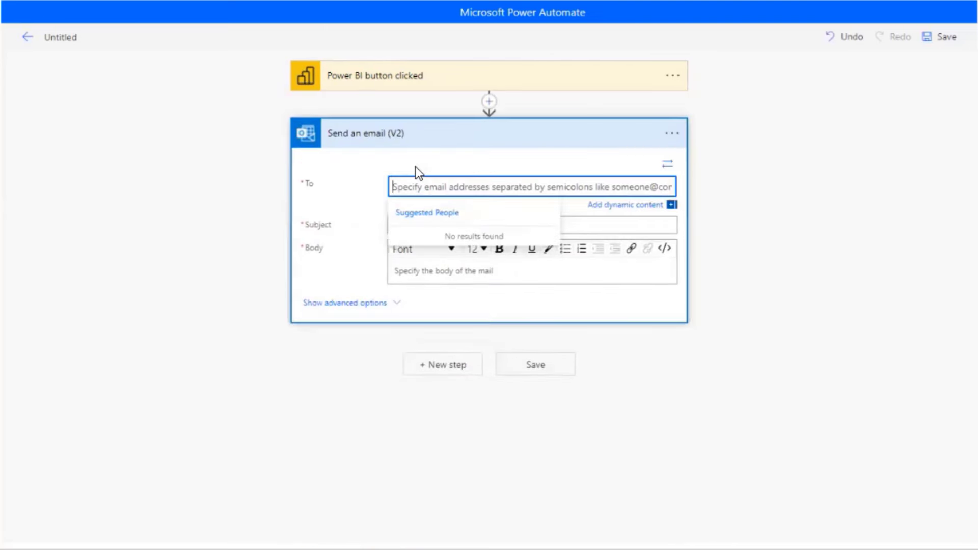
pyautogui.click(642, 205)
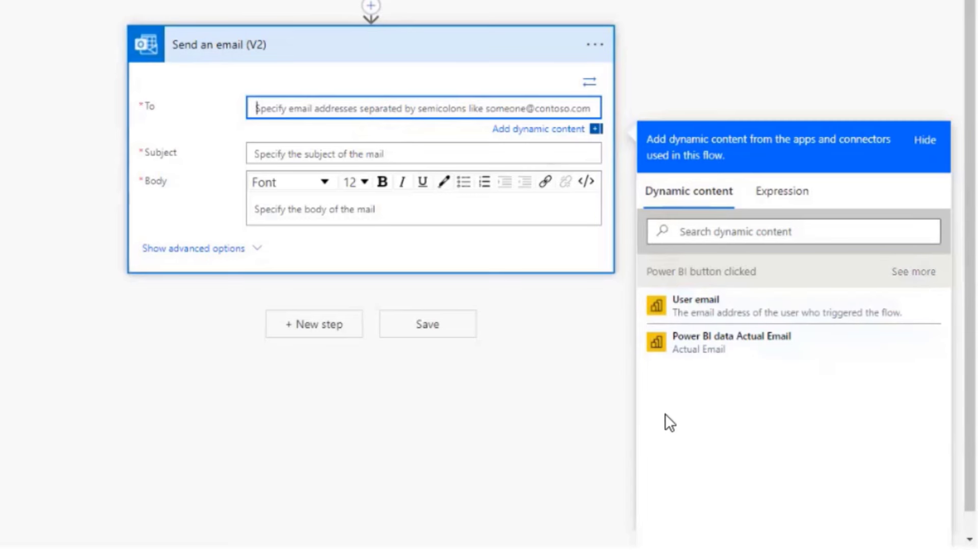
pyautogui.click(909, 275)
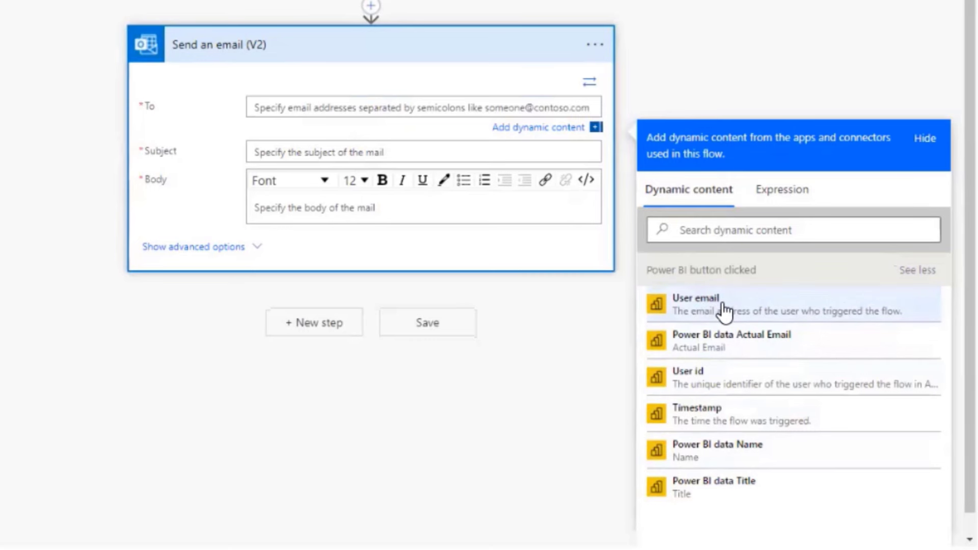
pyautogui.click(748, 342)
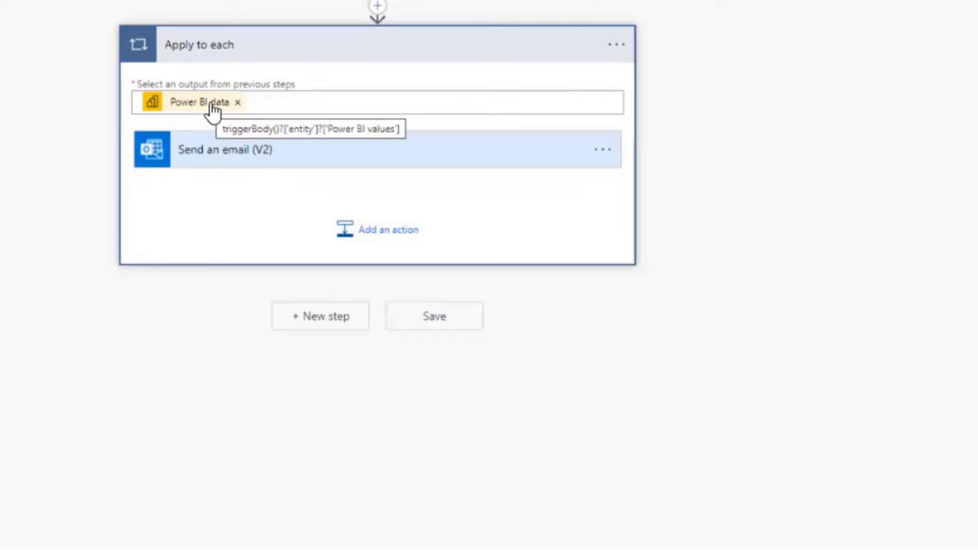
# Expand the email action inside Apply to each and set its subject to "This is an email for" followed by Power BI data Name
pyautogui.click(323, 105)
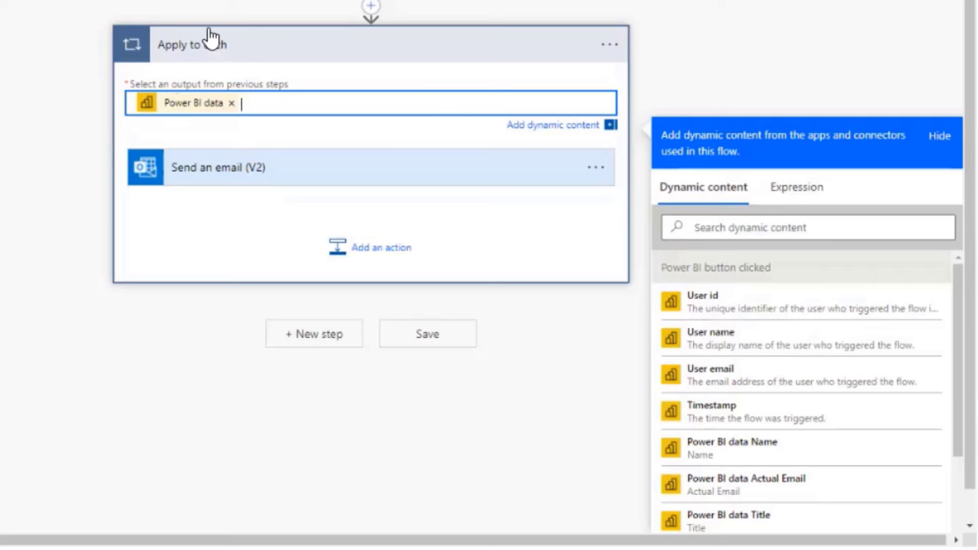
pyautogui.click(267, 170)
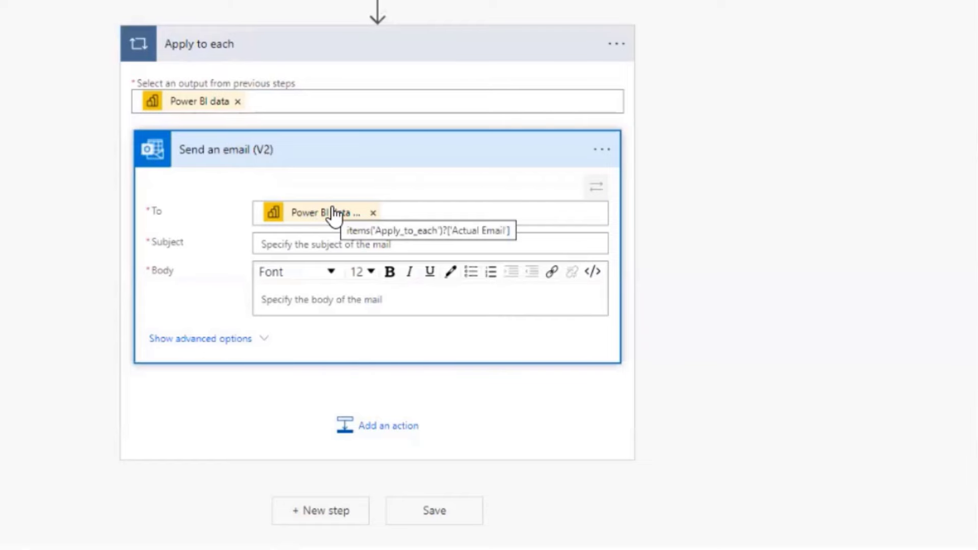
pyautogui.click(312, 245)
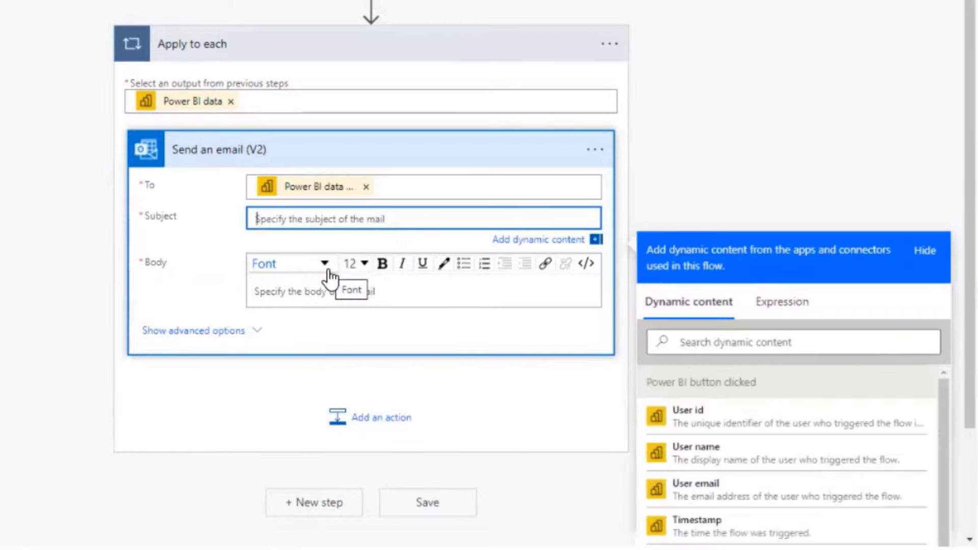
pyautogui.write('T')
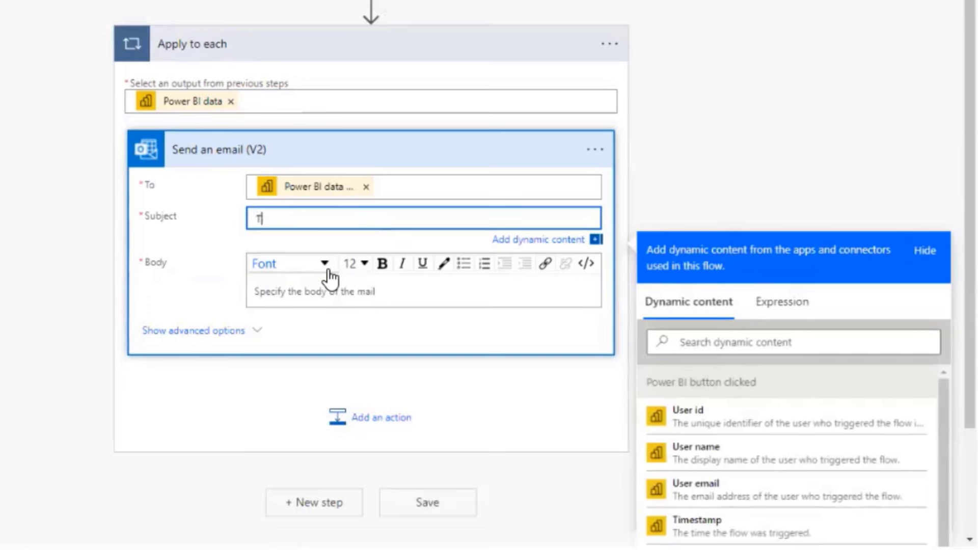
pyautogui.write('his is an email for')
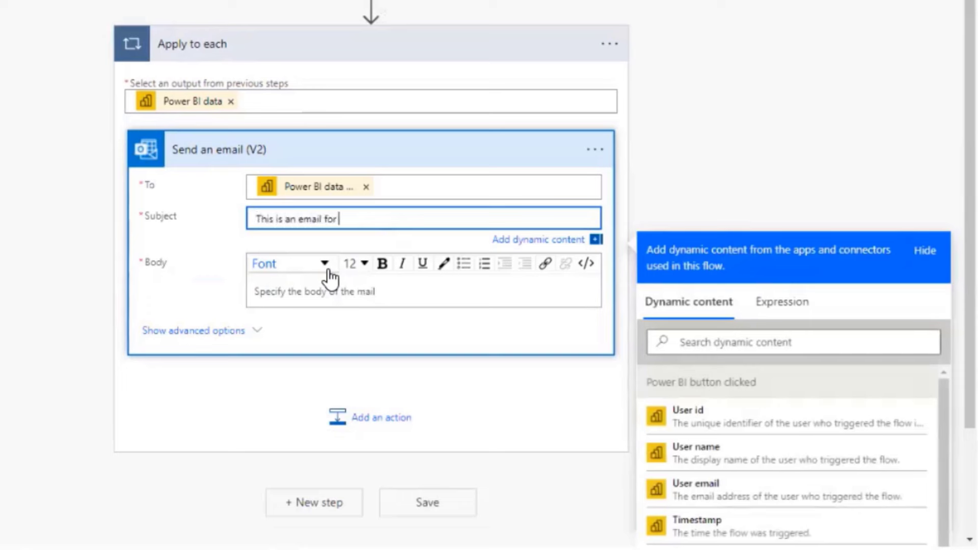
pyautogui.scroll(-1, 787, 502)
pyautogui.scroll(-2, 789, 506)
pyautogui.click(747, 434)
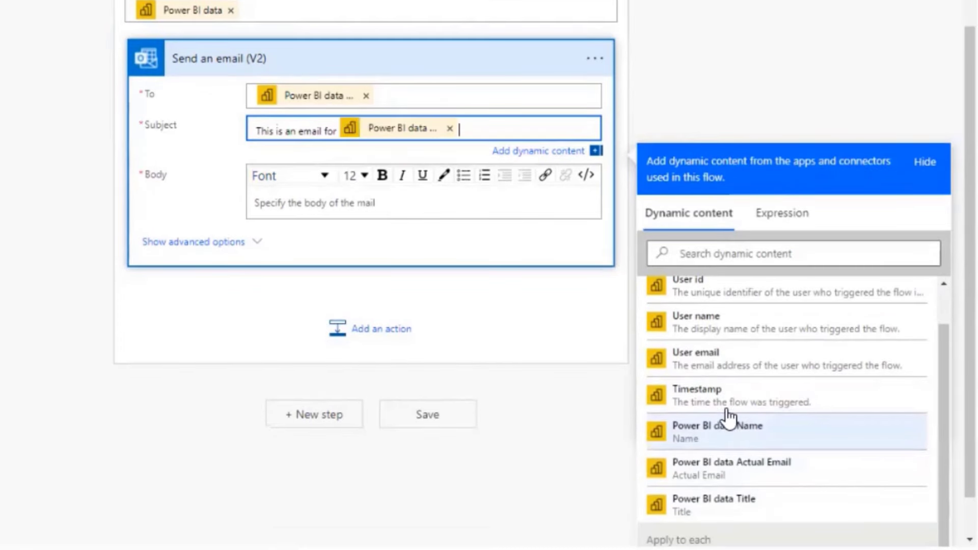
# Write the email body as "Dear" followed by the dynamic value Power BI data Name, with "Here is your email." on a new line
pyautogui.click(304, 210)
pyautogui.write('Dear')
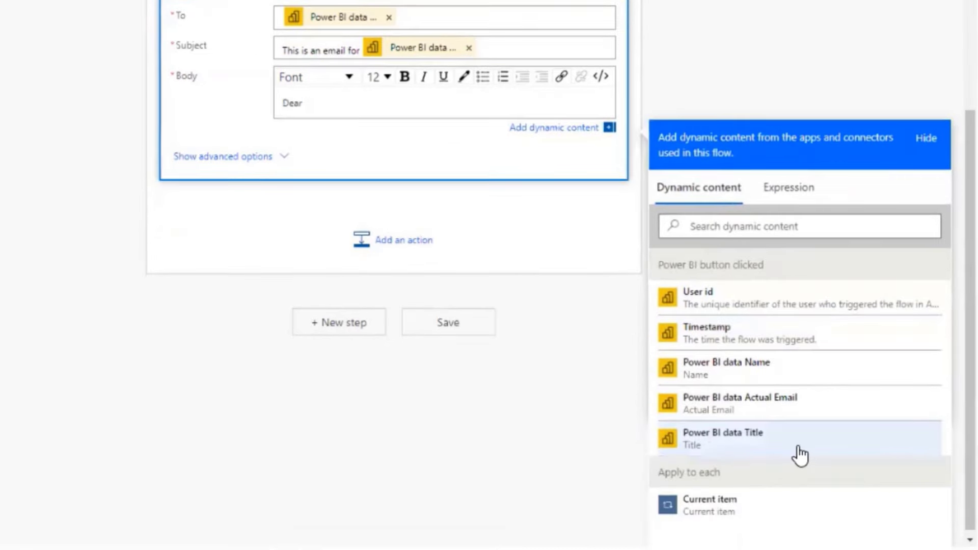
pyautogui.click(785, 384)
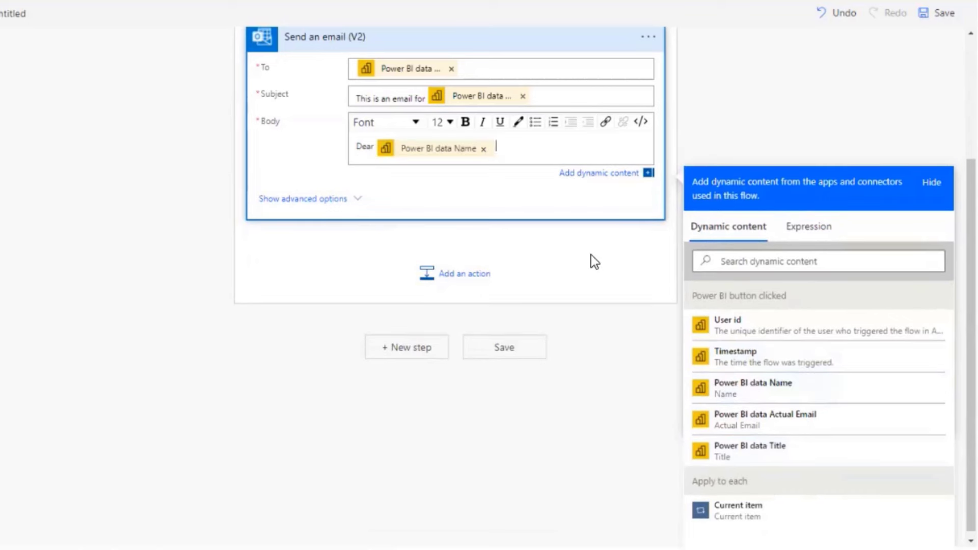
pyautogui.press('Return')
pyautogui.write('Here is your e')
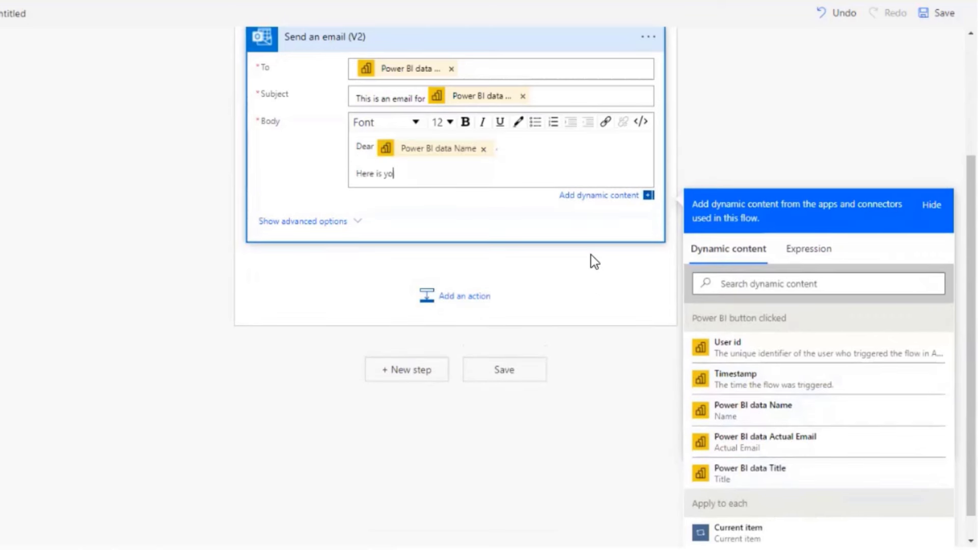
pyautogui.write('mail.')
pyautogui.click(834, 101)
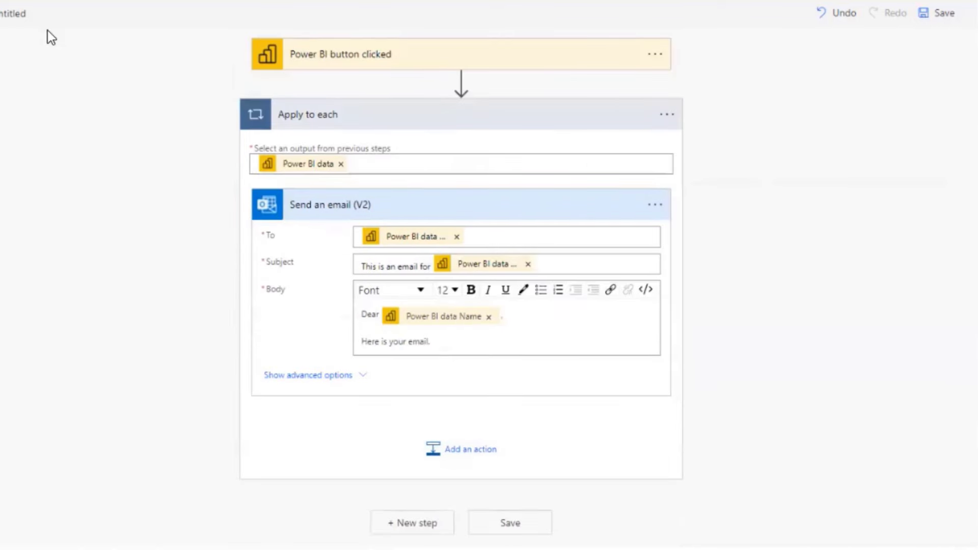
# Rename the untitled flow as Send Email Test, save it and apply it to the report's button
pyautogui.moveTo(76, 39); pyautogui.dragTo(48, 38)
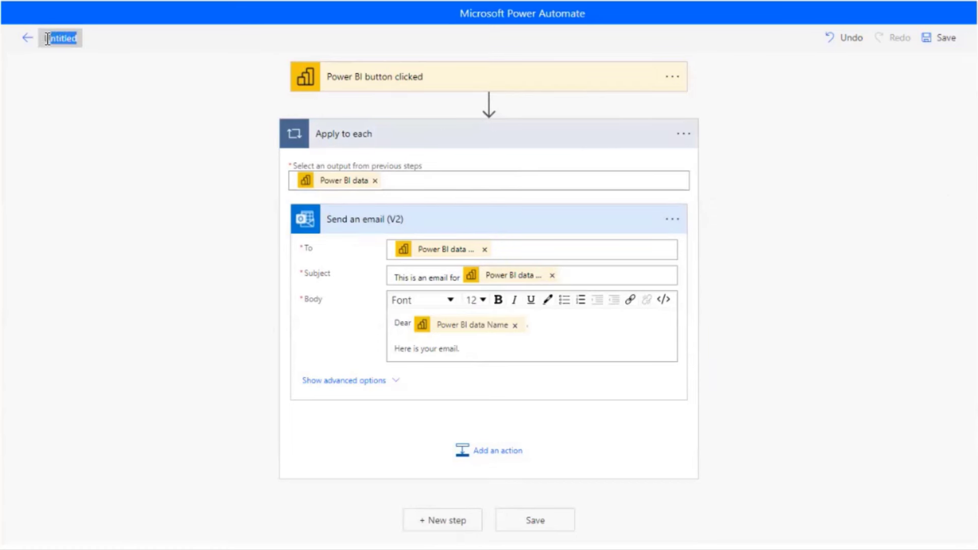
pyautogui.write('Send Email Test')
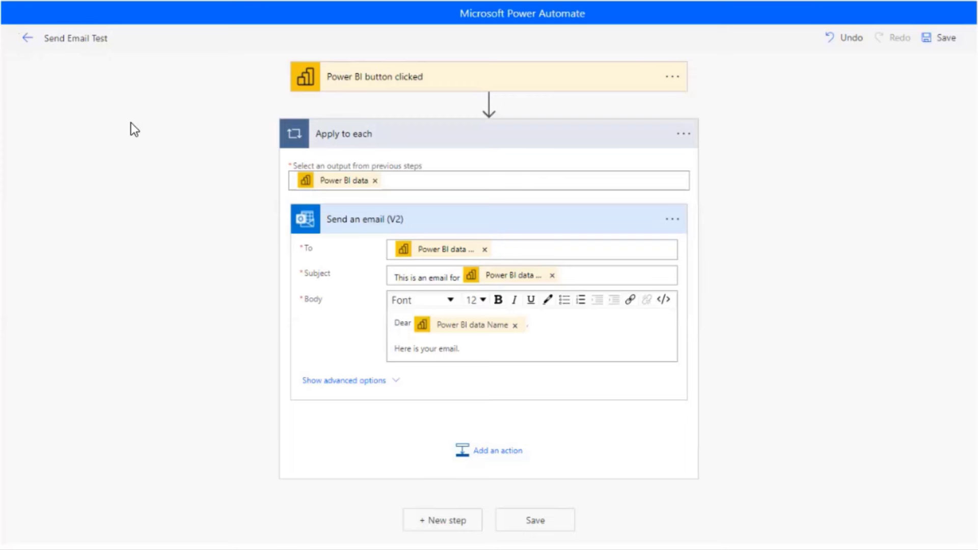
pyautogui.click(935, 35)
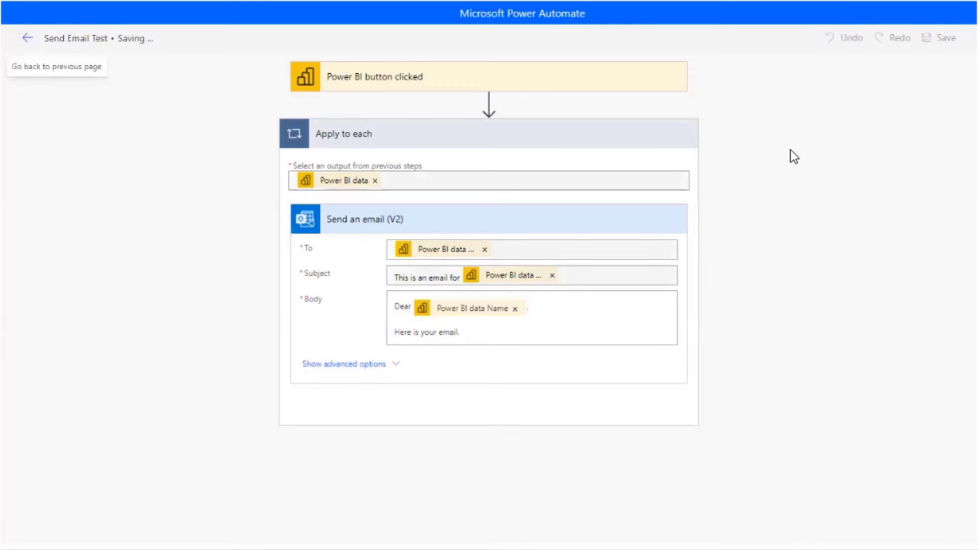
pyautogui.click(939, 38)
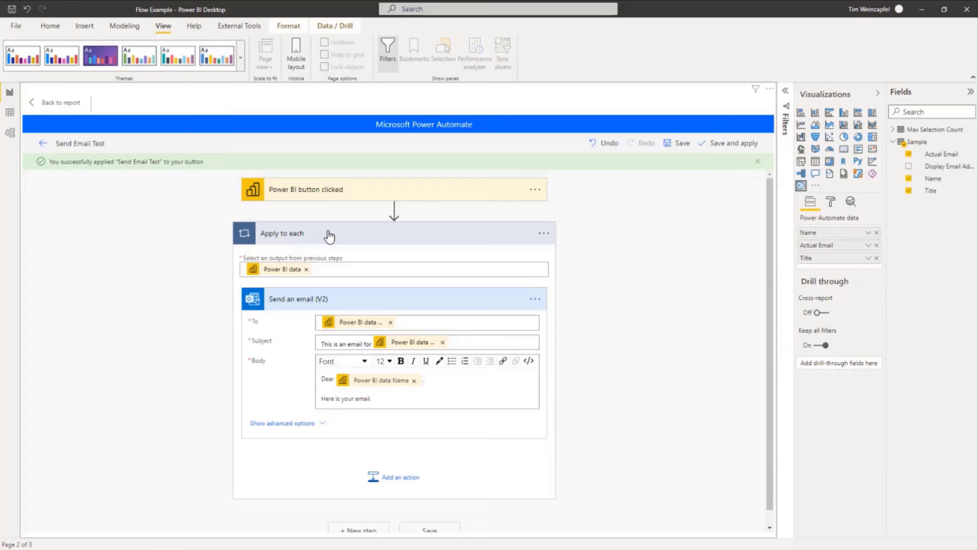
# Insert an Initialize variable action between the Power BI button trigger and the Apply to each loop
pyautogui.moveTo(394, 210)
pyautogui.click(394, 210)
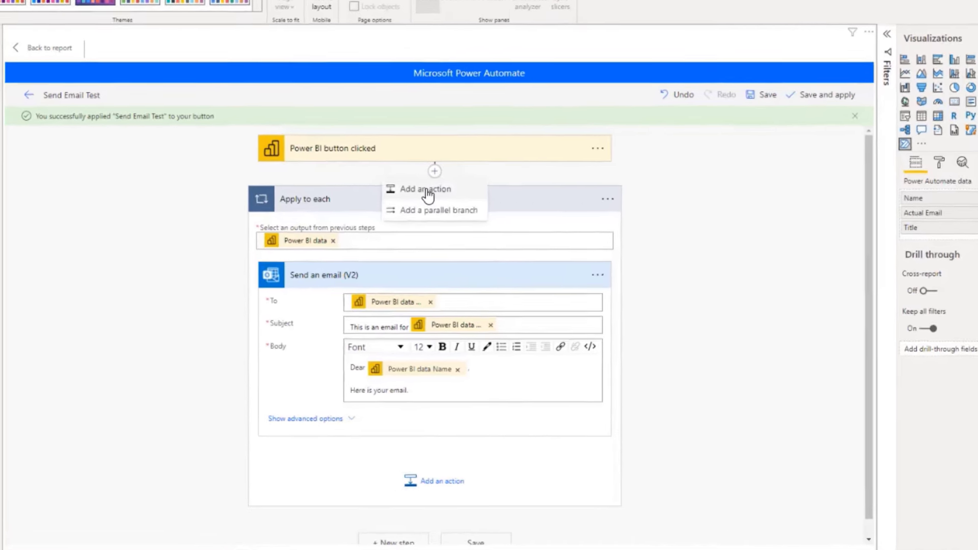
pyautogui.click(386, 225)
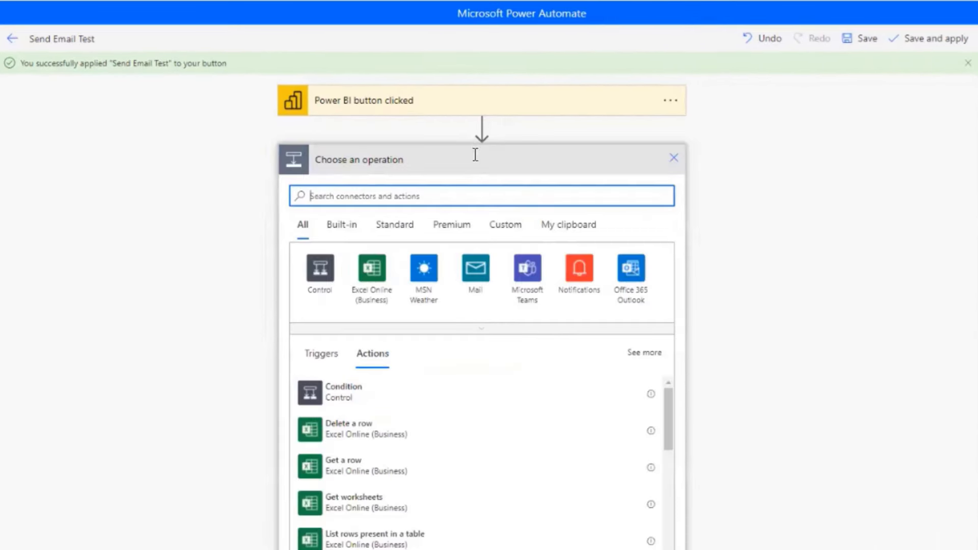
pyautogui.click(341, 225)
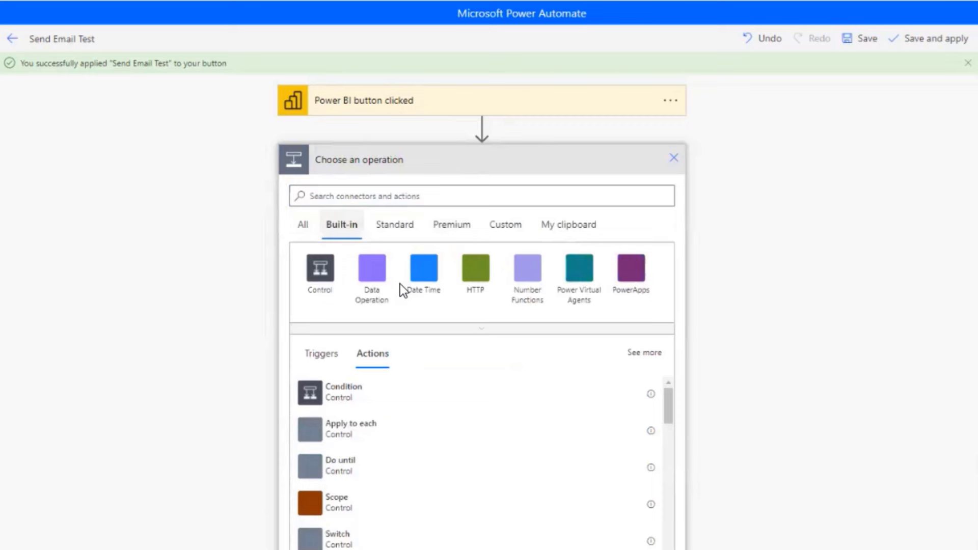
pyautogui.click(482, 335)
pyautogui.click(472, 328)
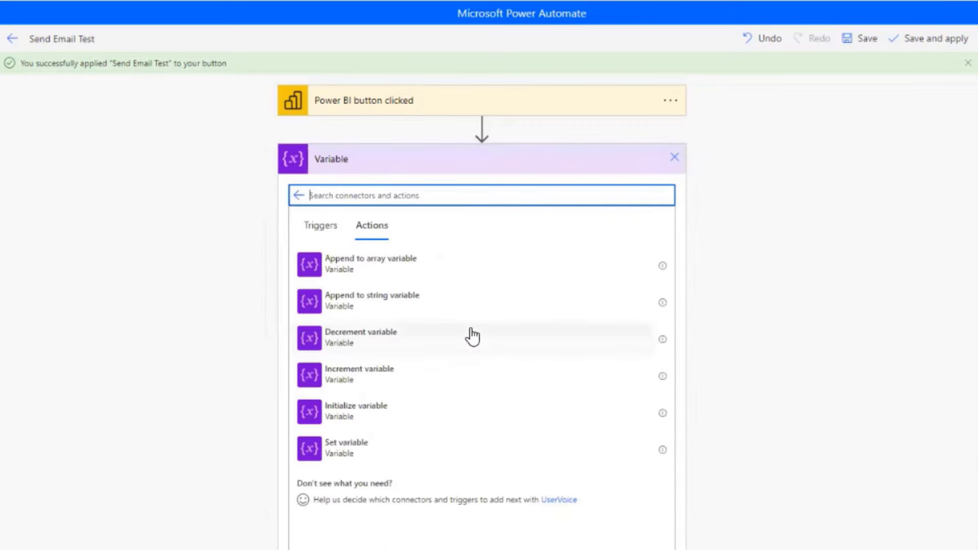
pyautogui.click(349, 412)
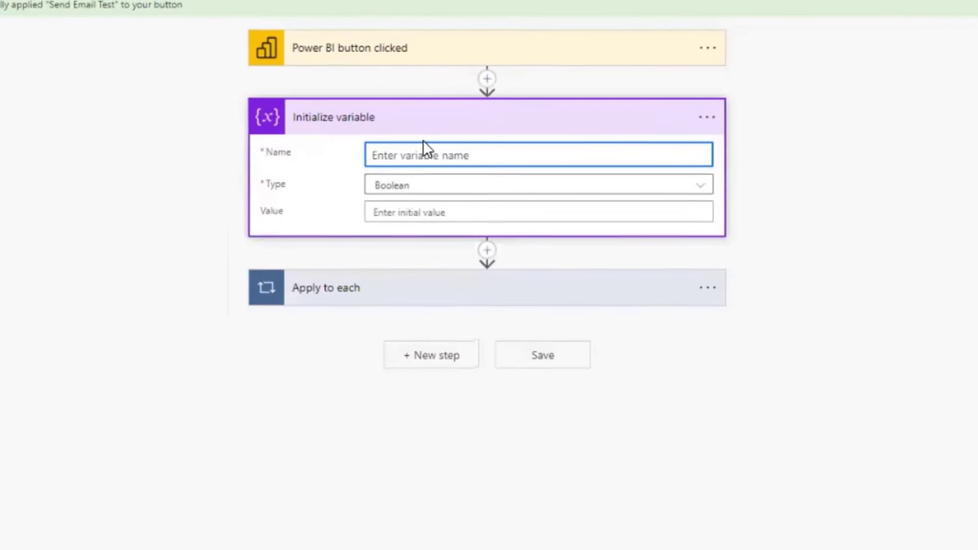
# Name the variable RecordCount, set its type to Integer and give it an initial value of 0
pyautogui.write('RecordCo')
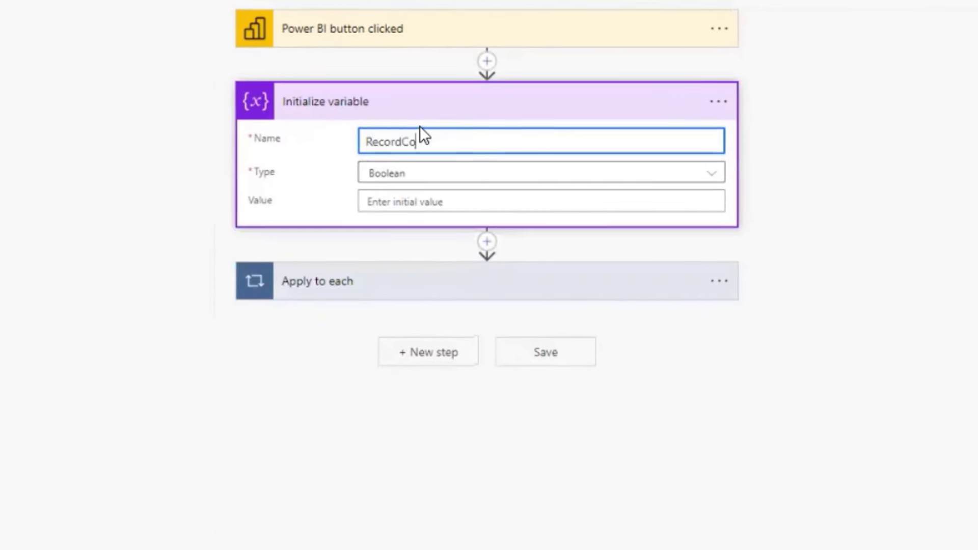
pyautogui.write('unt')
pyautogui.click(422, 179)
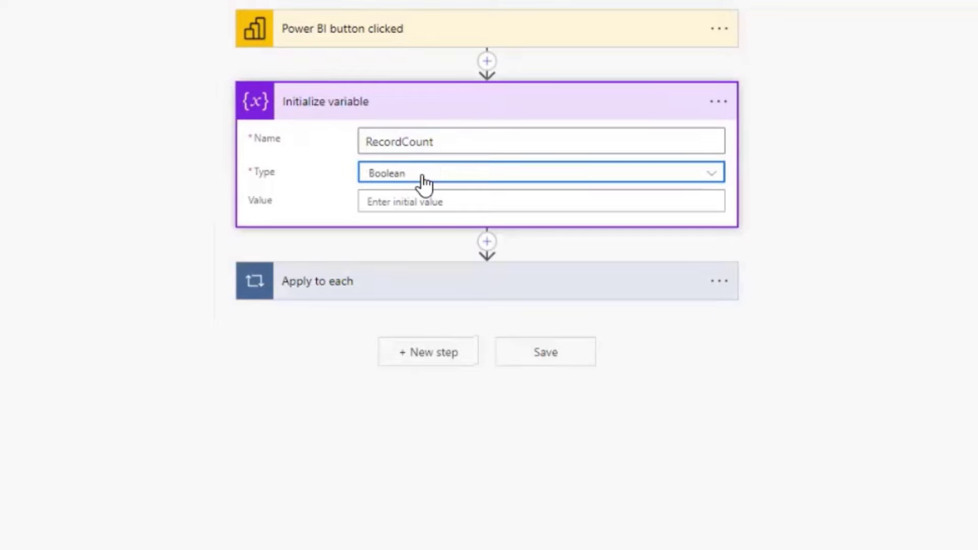
pyautogui.click(385, 230)
pyautogui.click(413, 207)
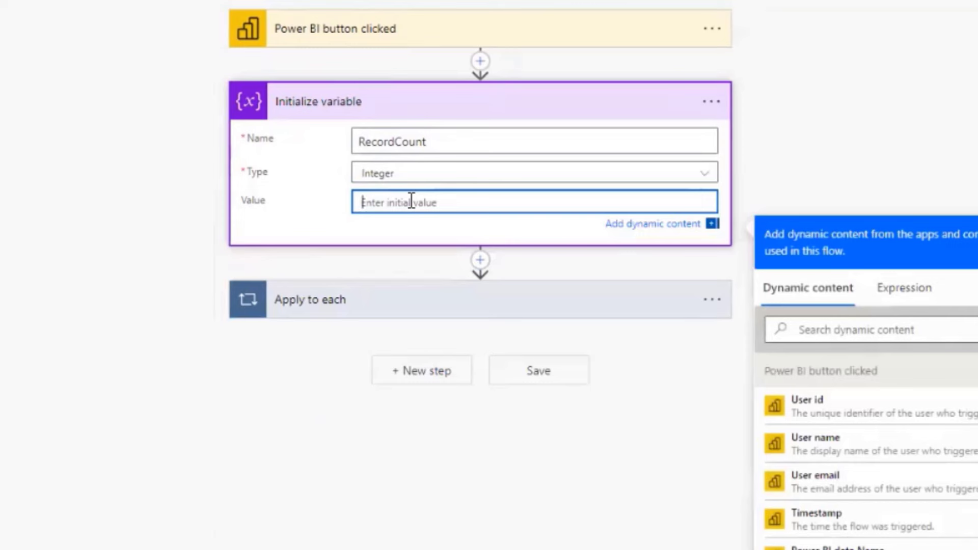
pyautogui.write('0')
pyautogui.click(644, 271)
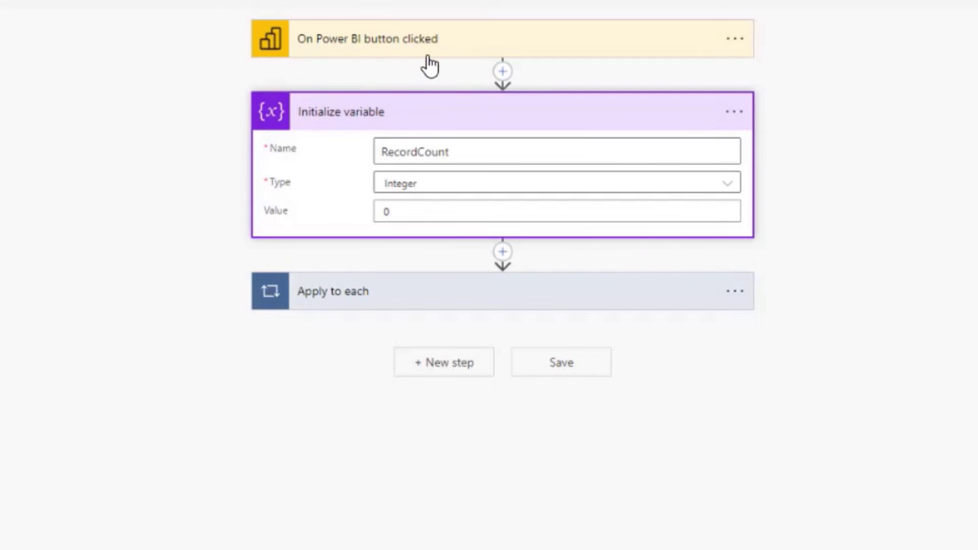
# Insert a new Apply to each control between Initialize variable and the existing email loop
pyautogui.click(504, 257)
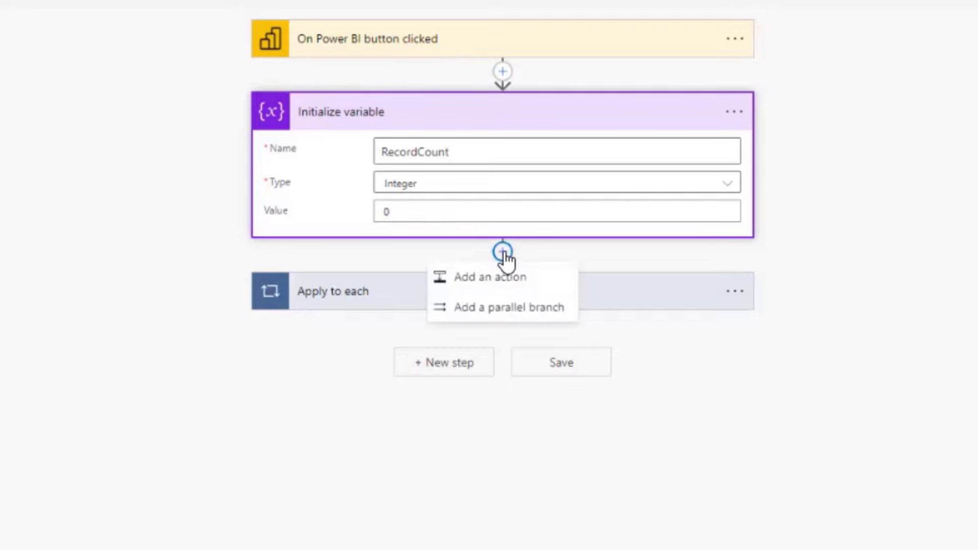
pyautogui.click(483, 280)
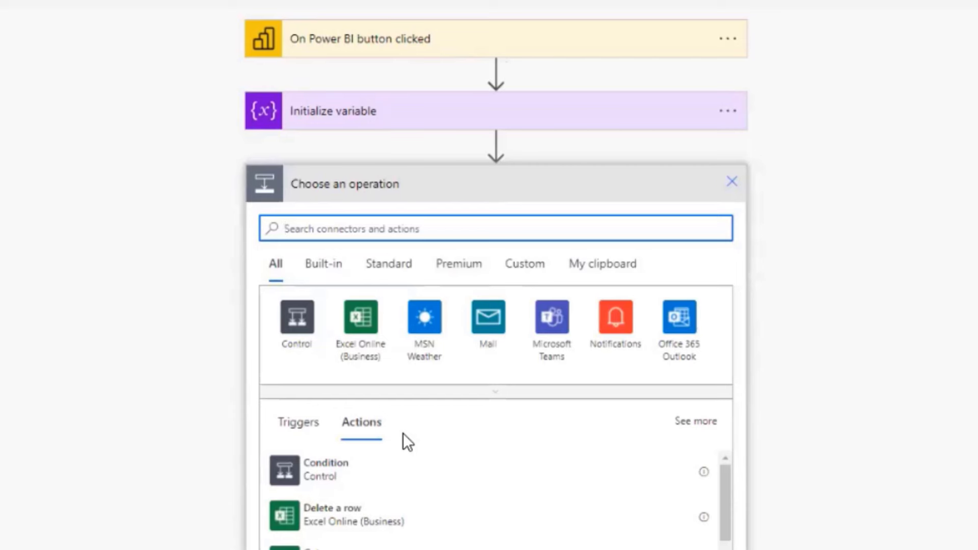
pyautogui.click(297, 326)
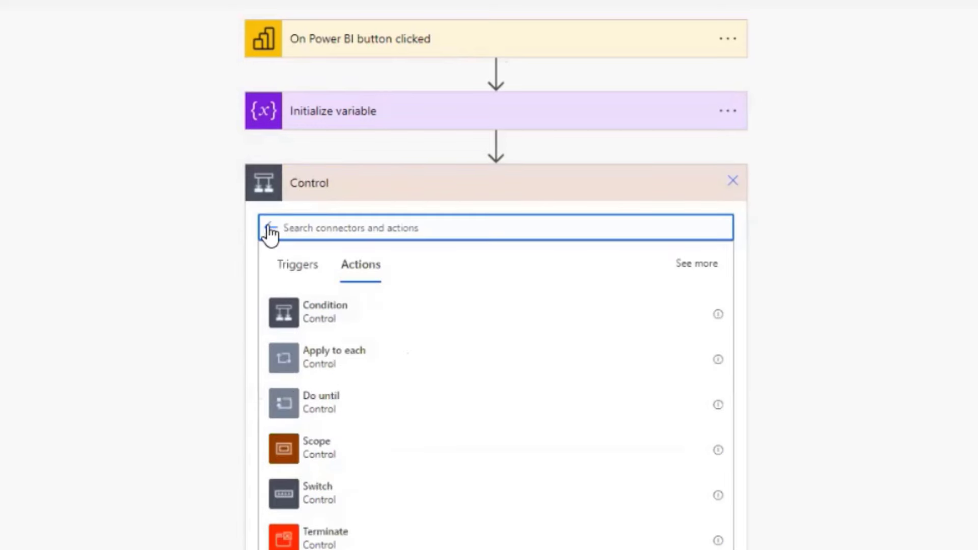
pyautogui.click(319, 351)
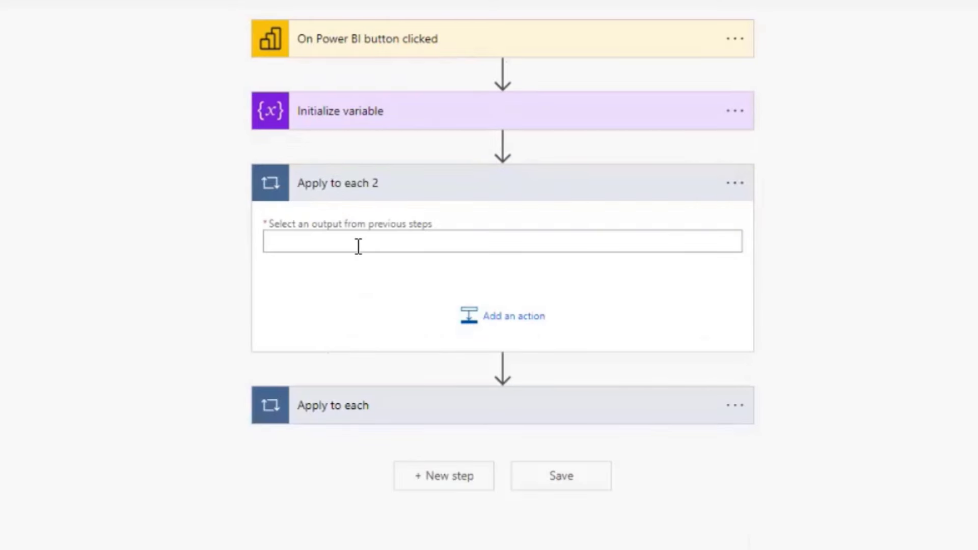
# Choose Power BI data Name as the new loop's input and delete the redundant inner Apply to each 2
pyautogui.click(390, 245)
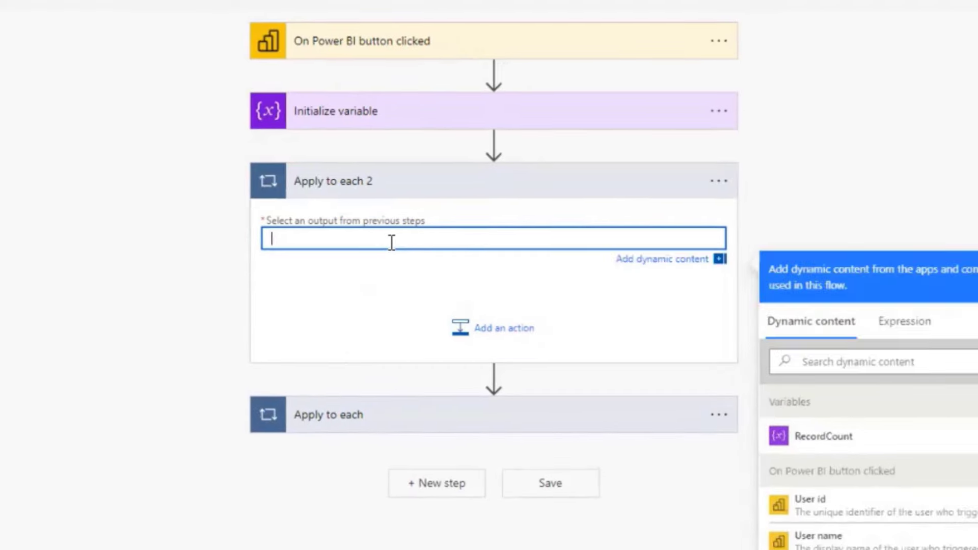
pyautogui.scroll(-3, 736, 452)
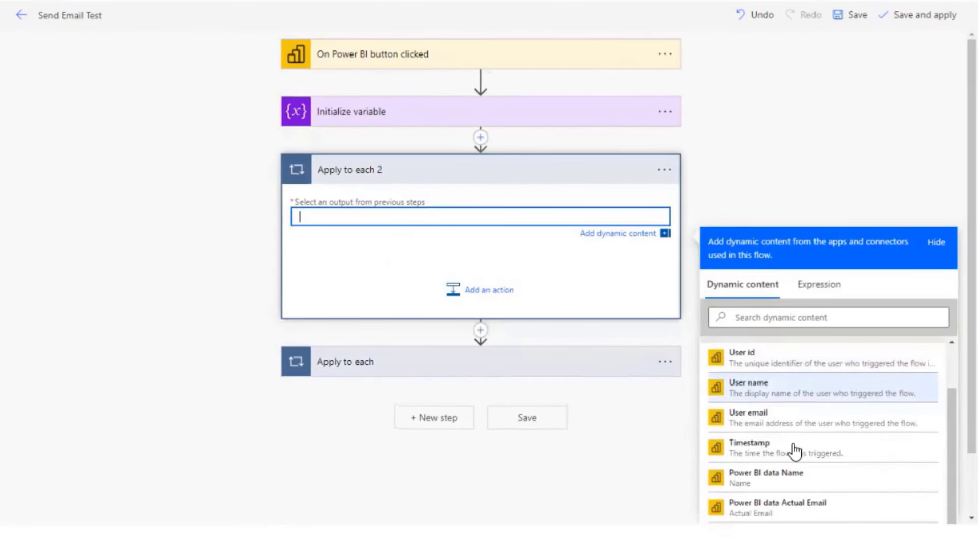
pyautogui.scroll(-2, 794, 451)
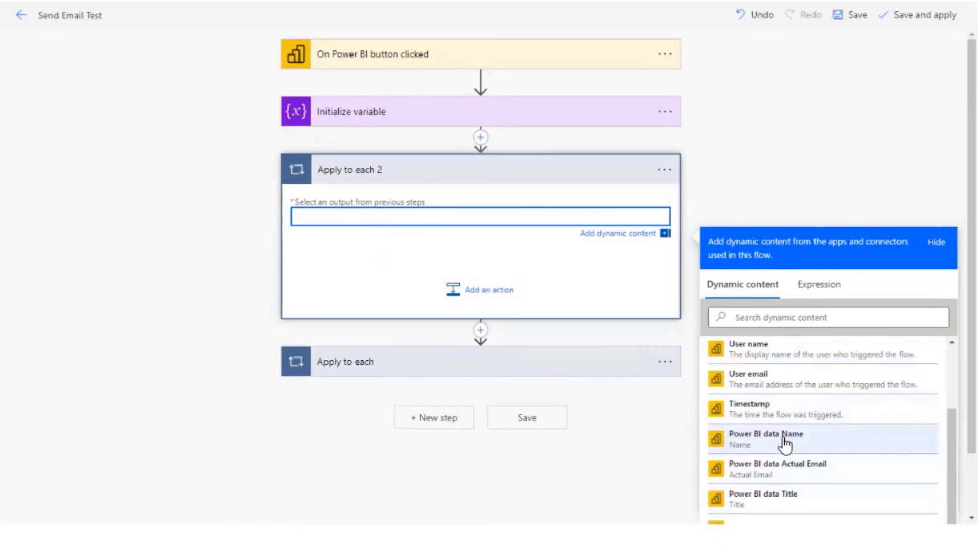
pyautogui.click(786, 441)
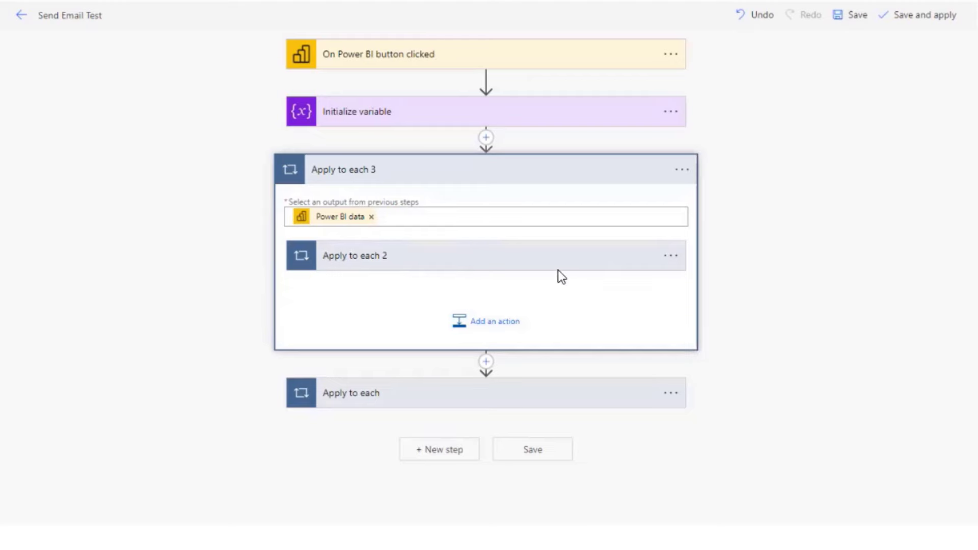
pyautogui.click(672, 256)
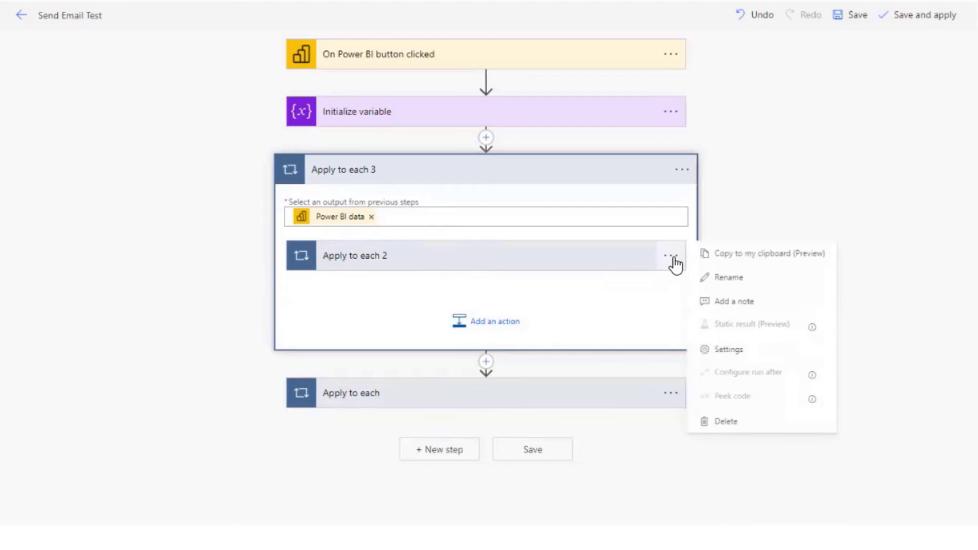
pyautogui.click(719, 422)
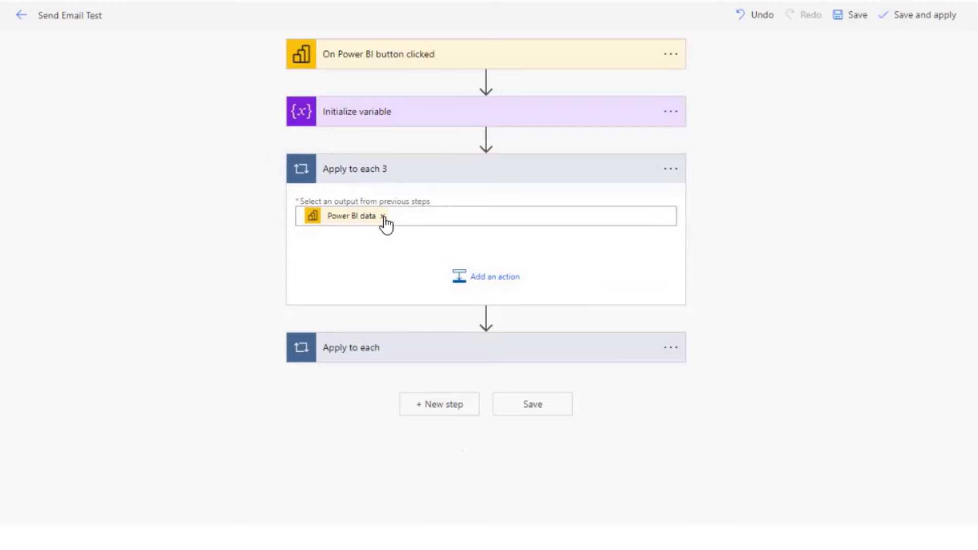
# Add an Increment variable action inside the new loop over Power BI data
pyautogui.click(498, 286)
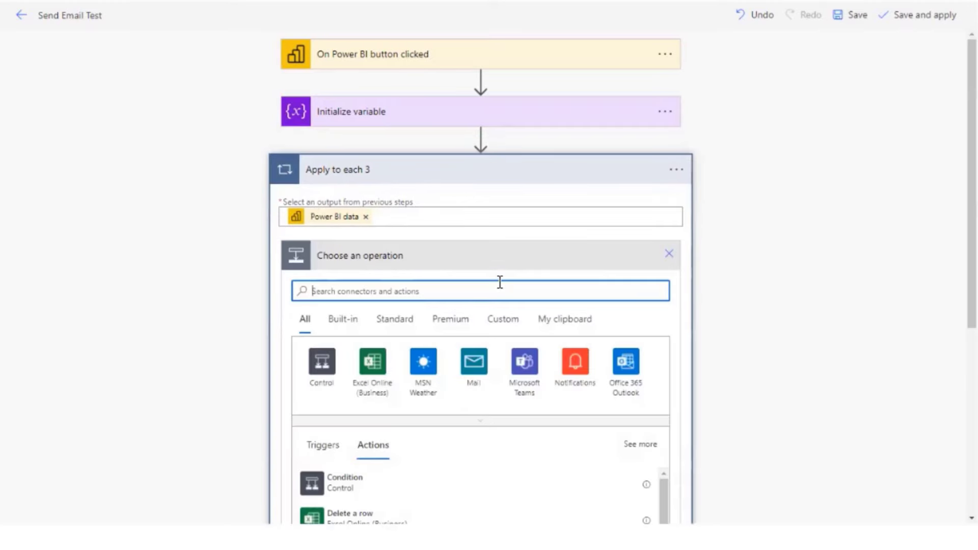
pyautogui.click(343, 320)
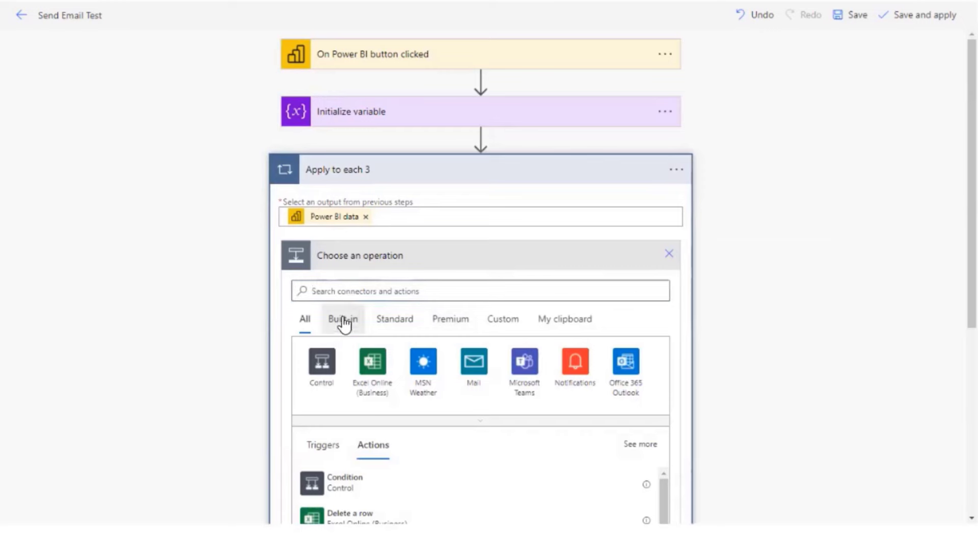
pyautogui.click(485, 422)
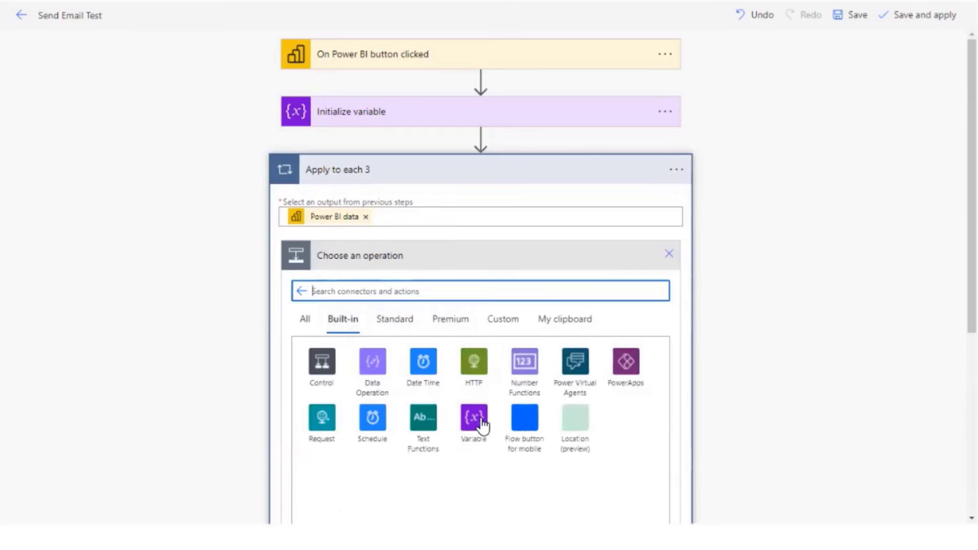
pyautogui.click(471, 408)
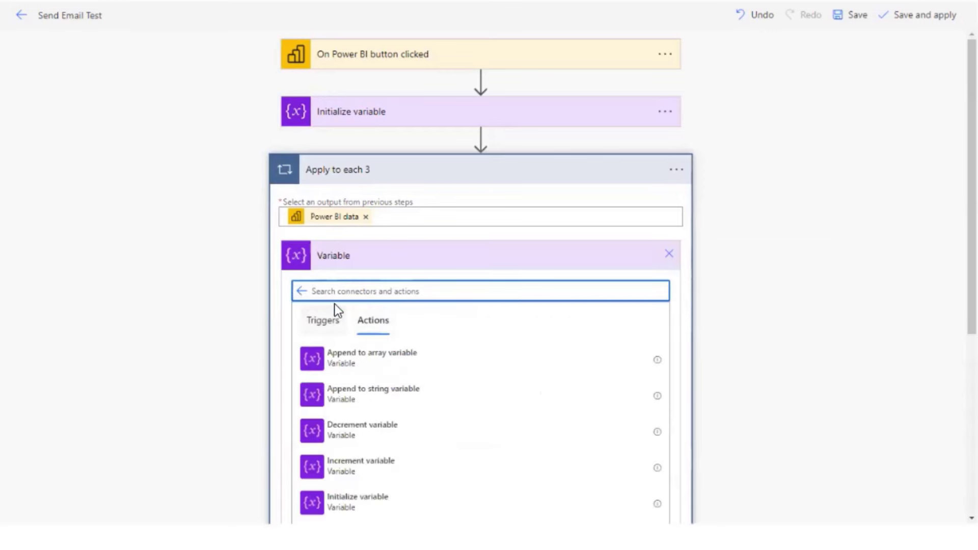
pyautogui.scroll(-2, 464, 331)
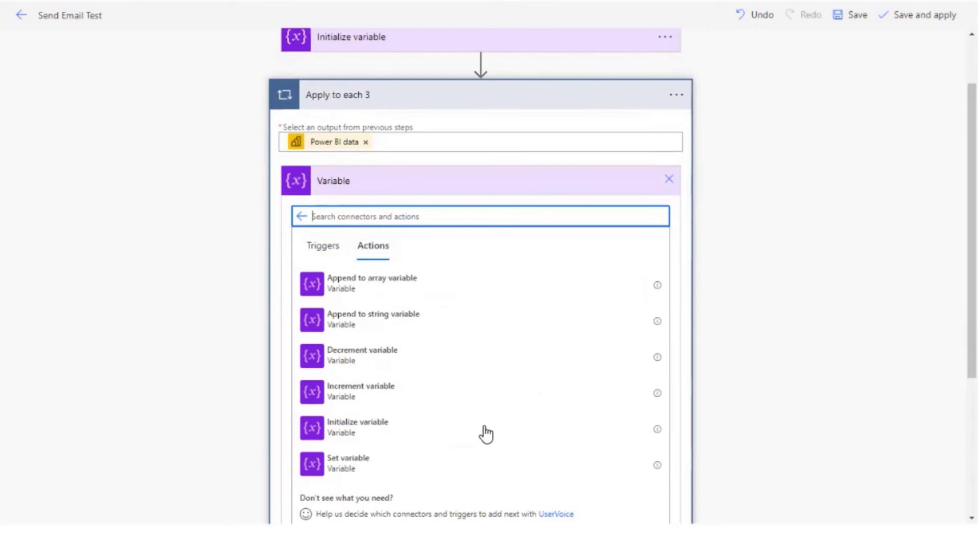
pyautogui.click(344, 393)
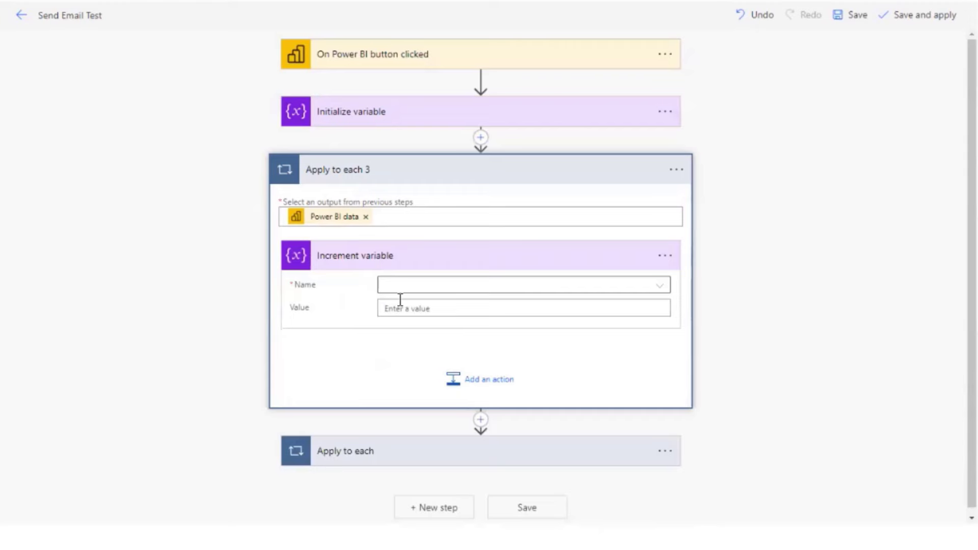
# Set the Increment variable action to increase RecordCount by 1, and collapse the Apply to each 3 loop
pyautogui.click(659, 289)
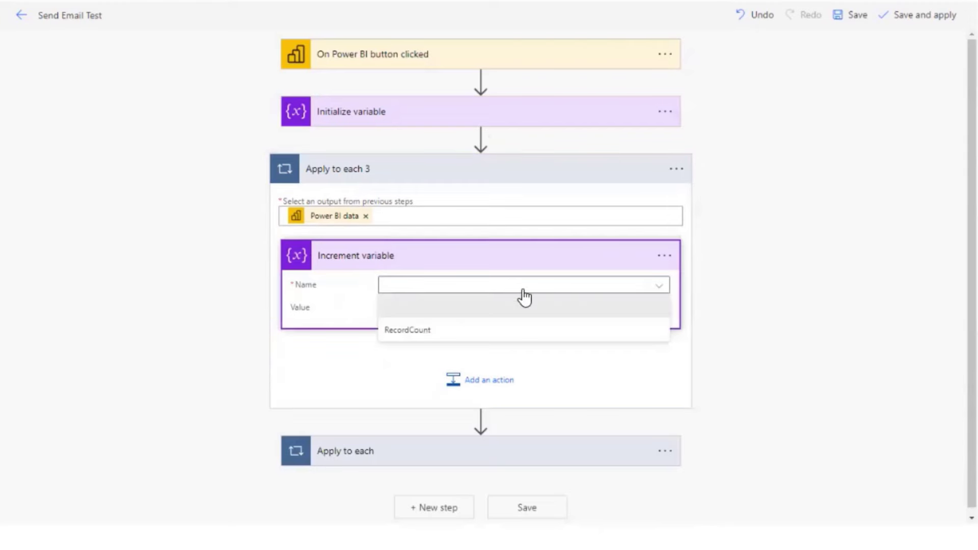
pyautogui.click(409, 330)
pyautogui.click(403, 308)
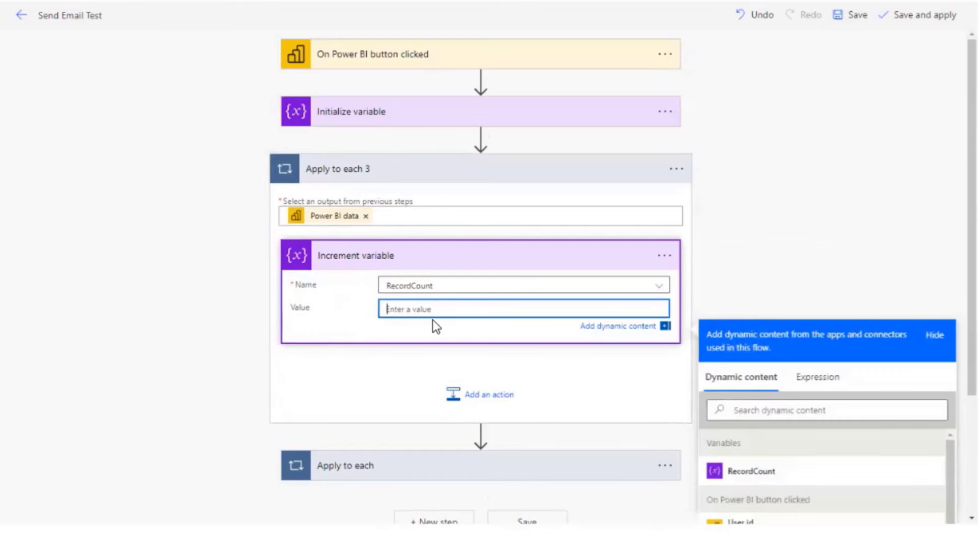
pyautogui.write('1')
pyautogui.click(776, 247)
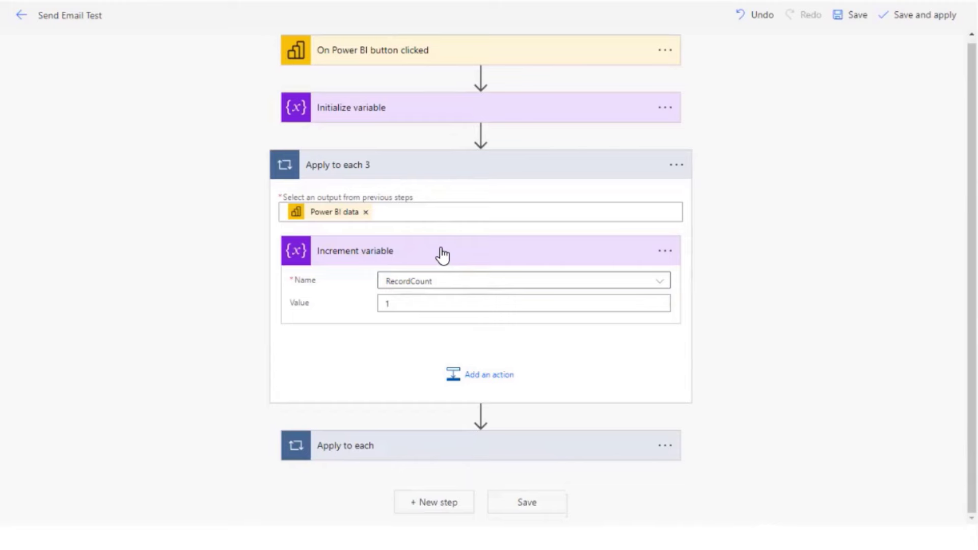
pyautogui.click(481, 172)
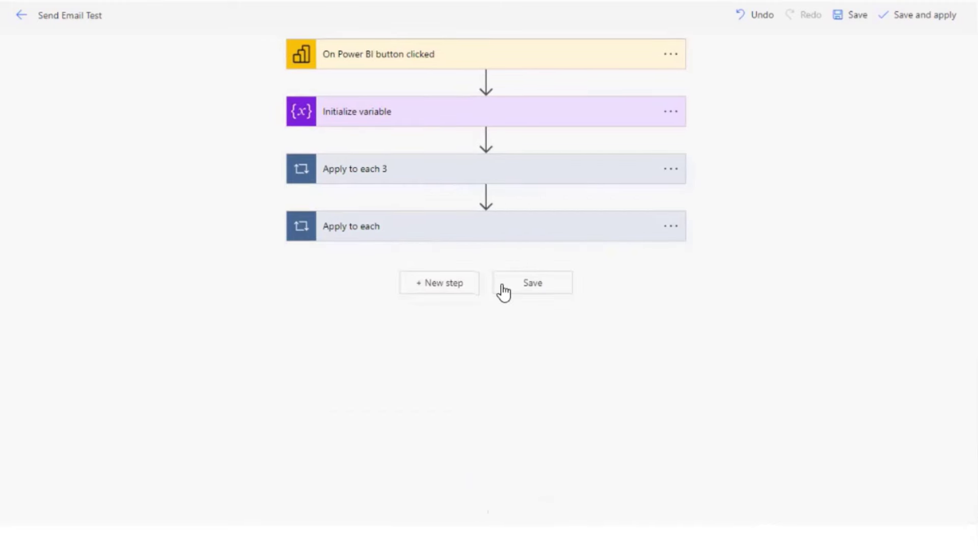
# Insert a Condition control between Apply to each 3 and the existing email loop
pyautogui.click(492, 236)
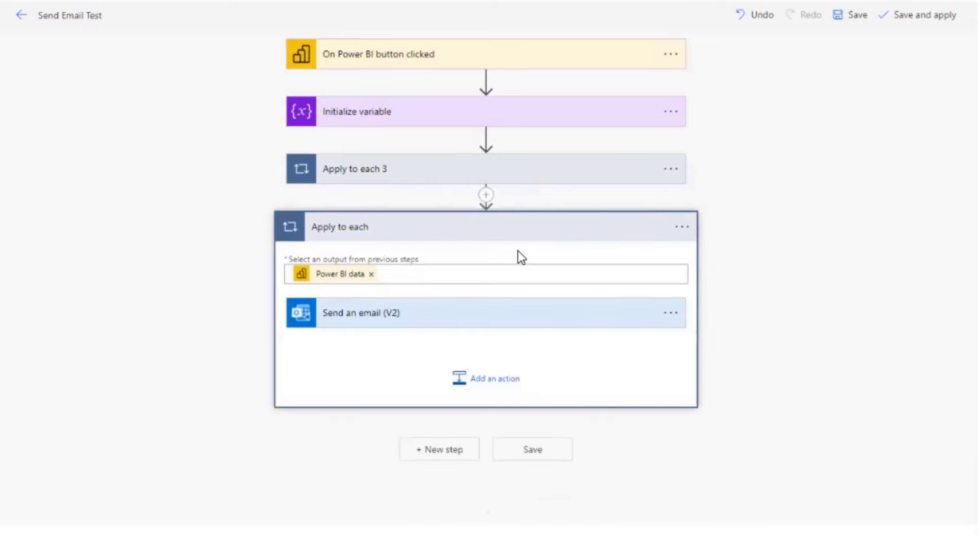
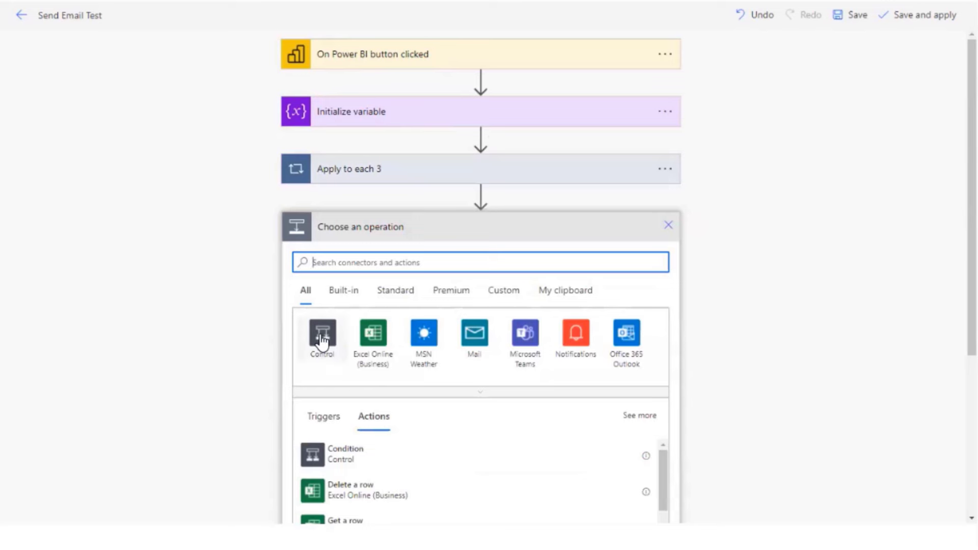
pyautogui.click(323, 335)
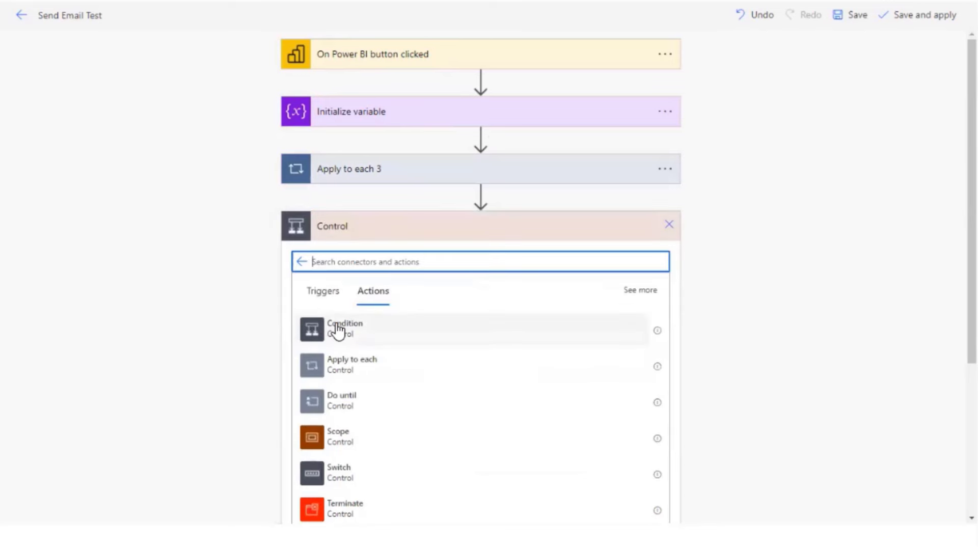
pyautogui.click(341, 332)
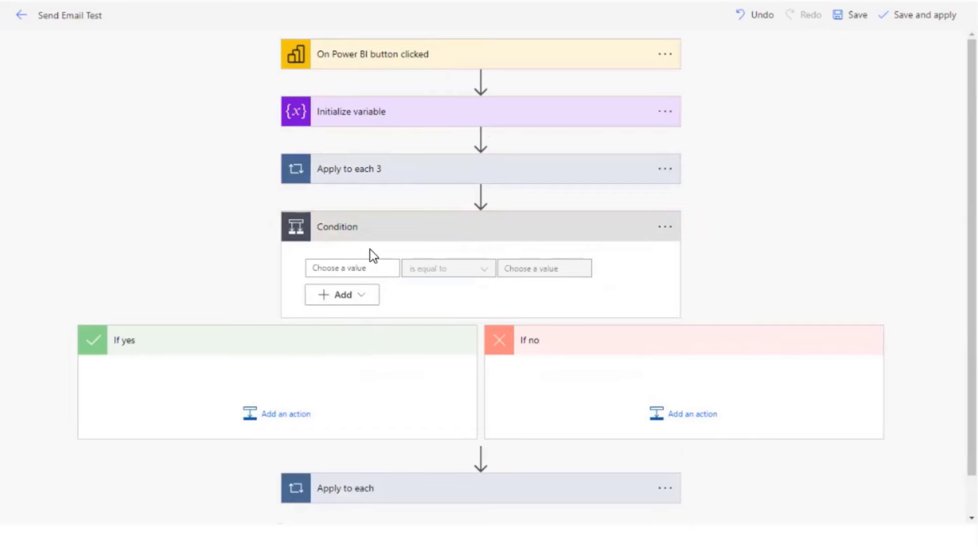
# Define the condition as RecordCount is less than or equal to 3
pyautogui.click(378, 268)
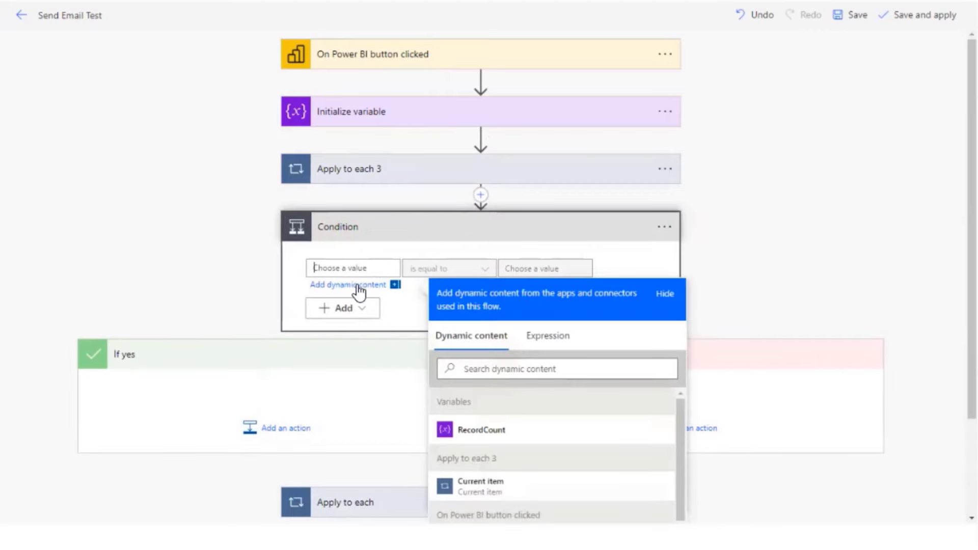
pyautogui.click(490, 432)
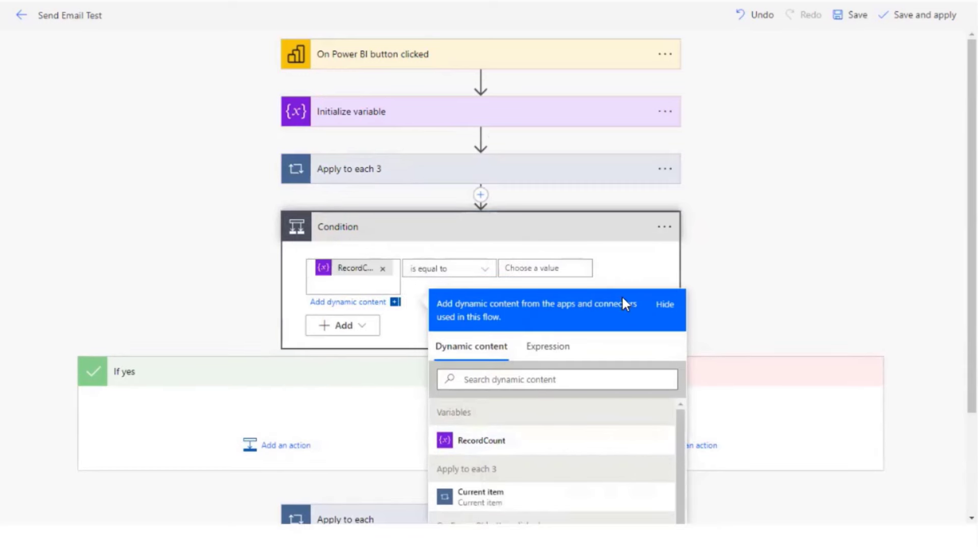
pyautogui.click(463, 268)
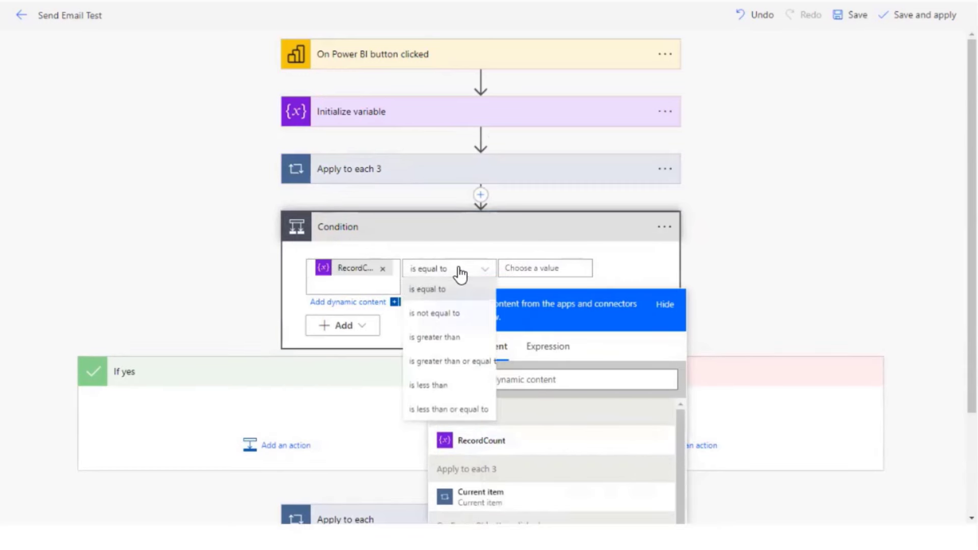
pyautogui.click(448, 410)
pyautogui.click(524, 271)
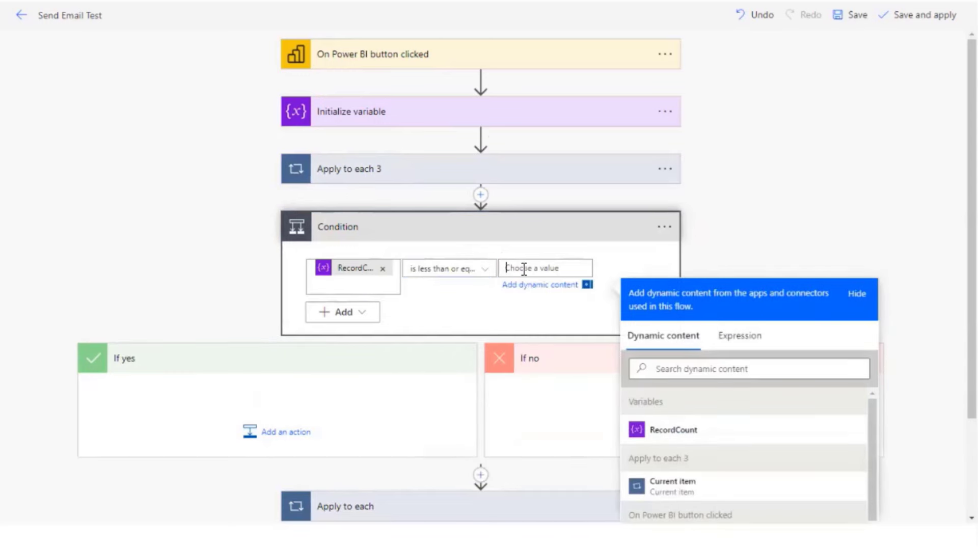
pyautogui.write('3')
pyautogui.click(730, 236)
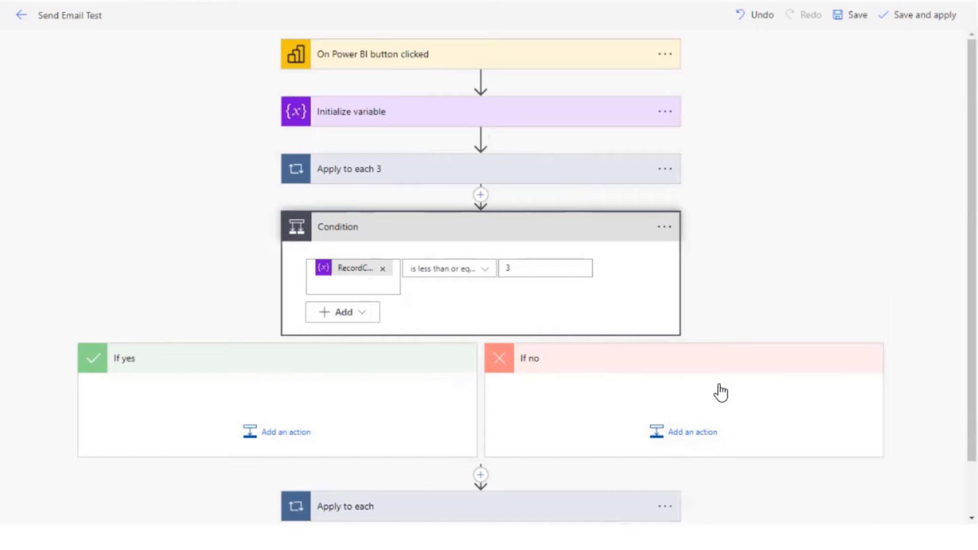
# Move the Apply to each email loop into the condition's If yes branch and check its contents
pyautogui.scroll(-1, 646, 381)
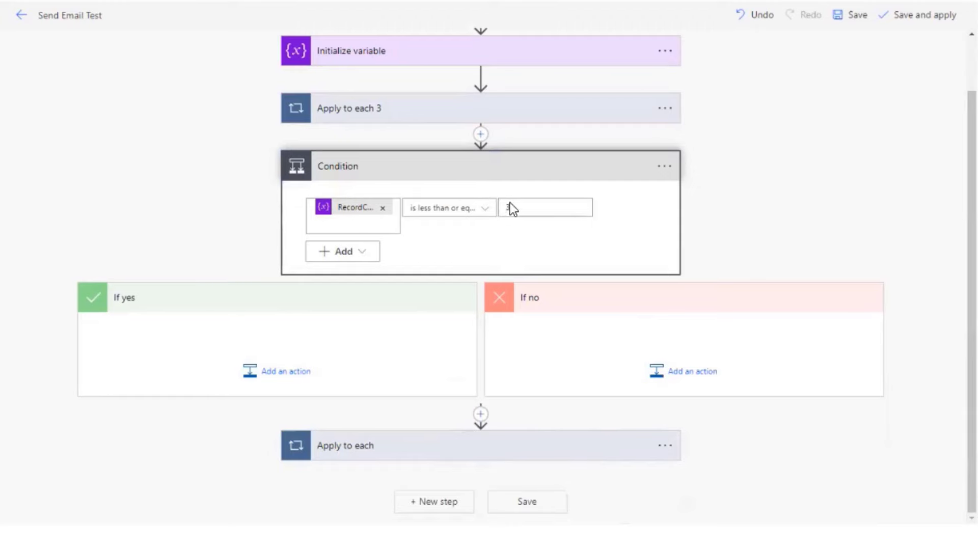
pyautogui.moveTo(499, 454); pyautogui.dragTo(305, 328)
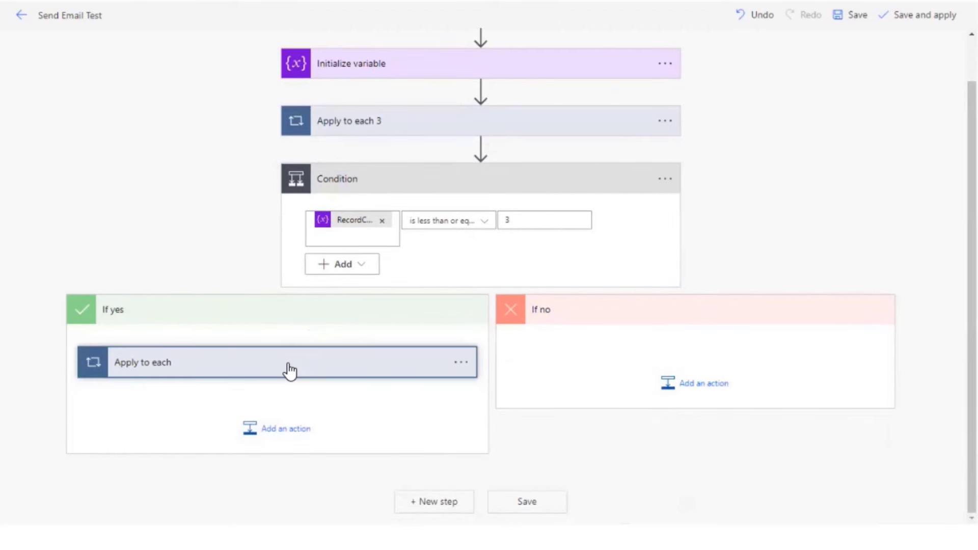
pyautogui.click(288, 365)
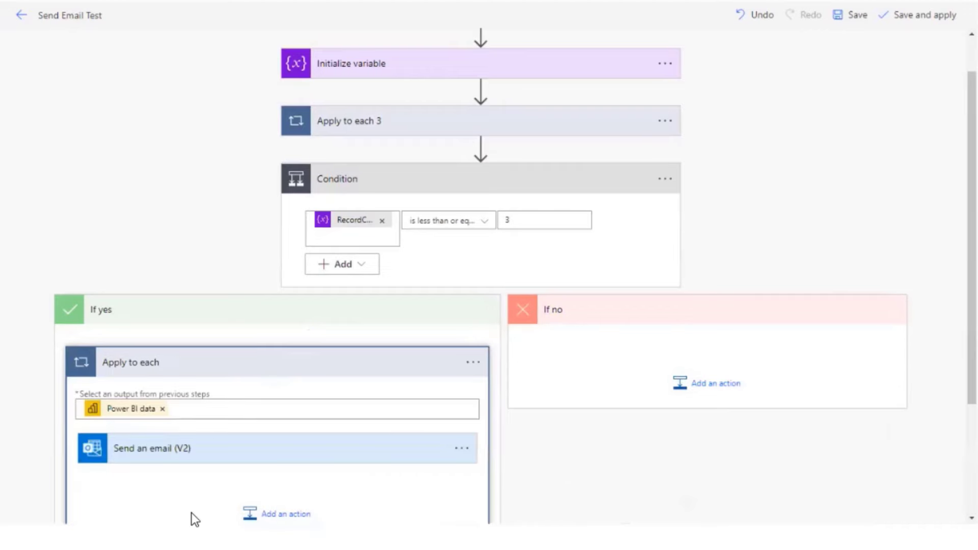
pyautogui.click(230, 364)
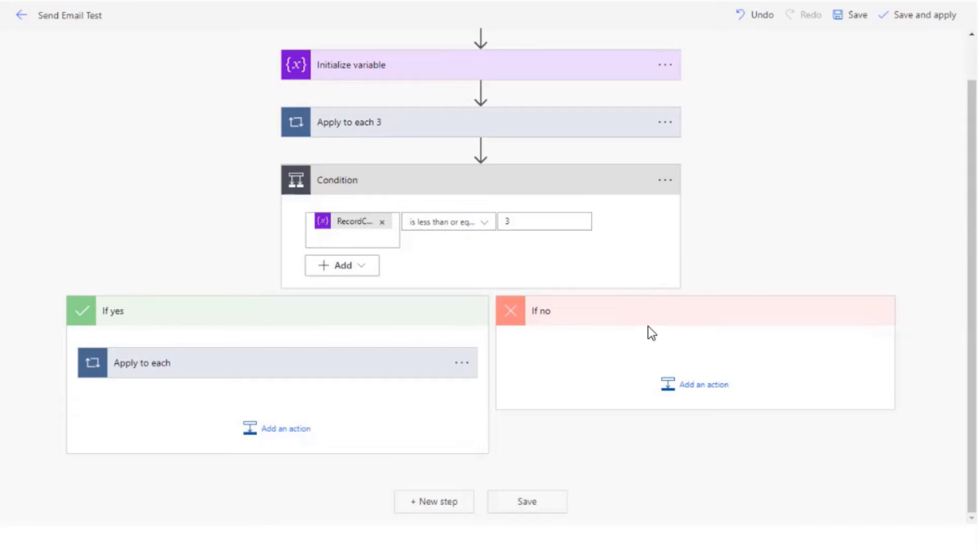
# Add a Send an email (V2) action to the condition's If no branch
pyautogui.click(709, 385)
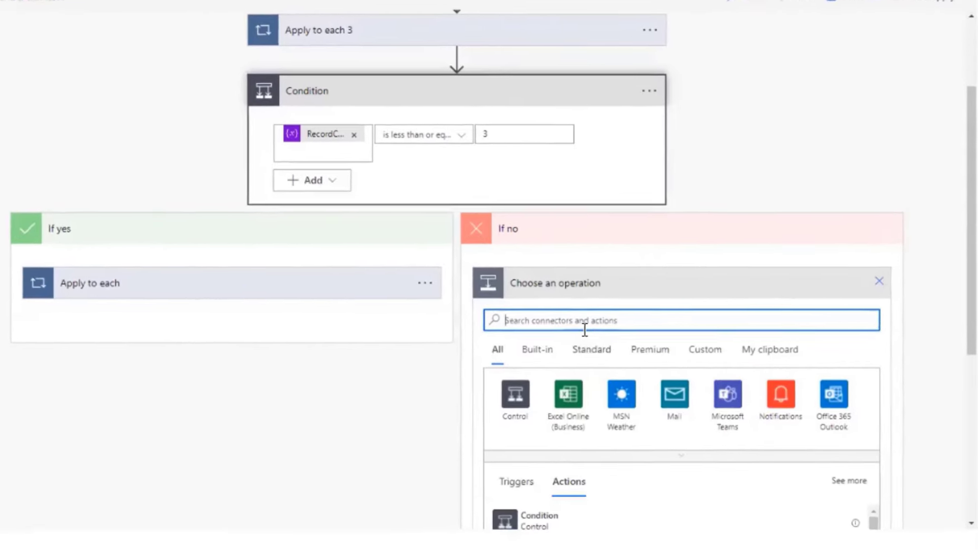
pyautogui.write('send ')
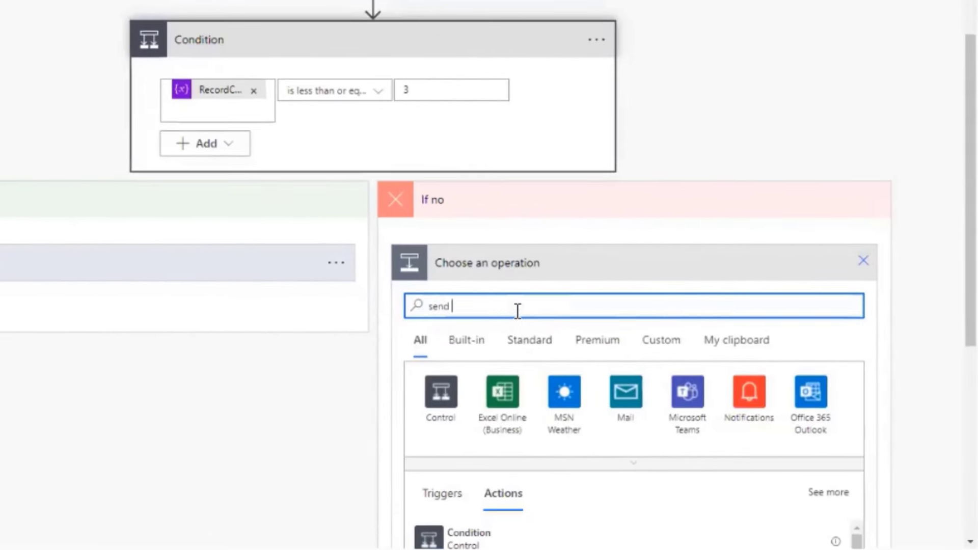
pyautogui.write('an email')
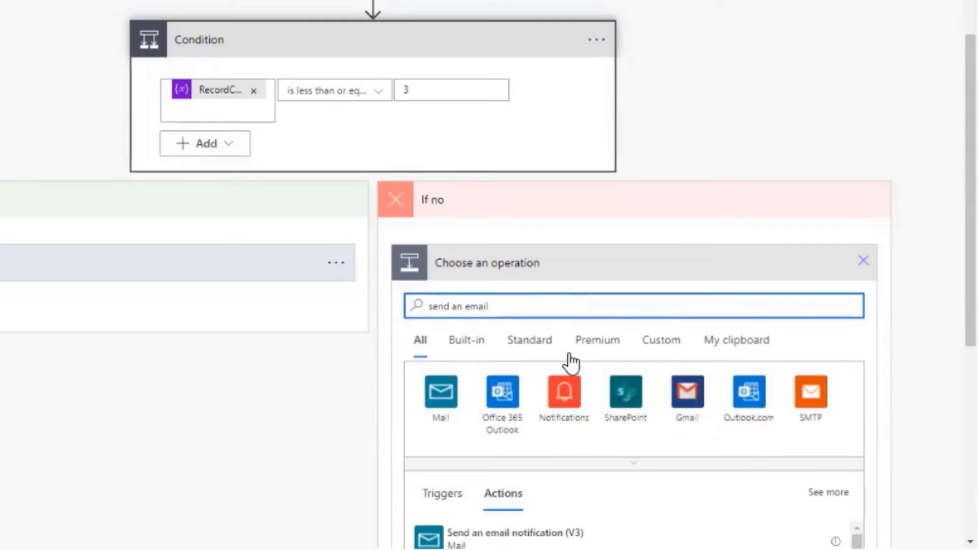
pyautogui.scroll(-2, 570, 363)
pyautogui.click(488, 405)
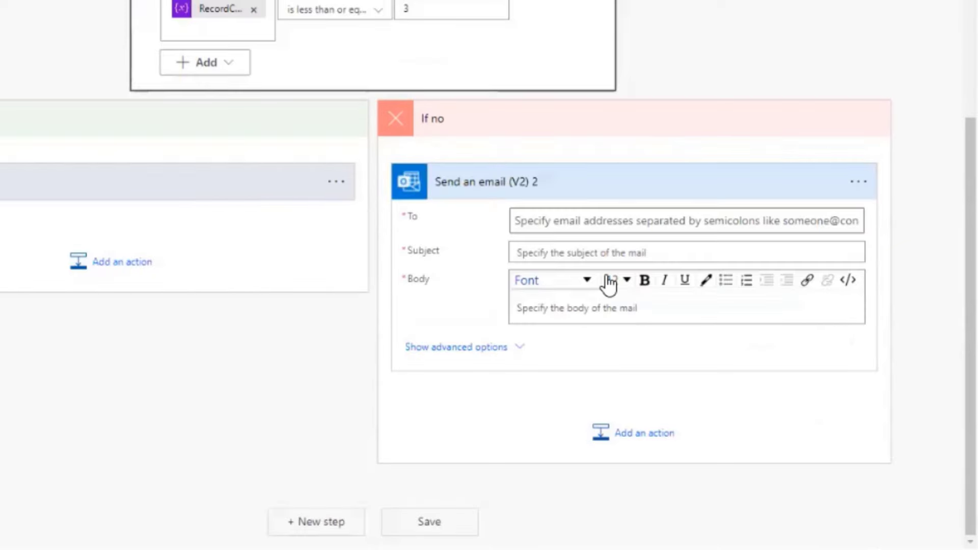
# Address the If no email to the dynamic User email value and set its subject to "The flow was cancelled"
pyautogui.click(628, 219)
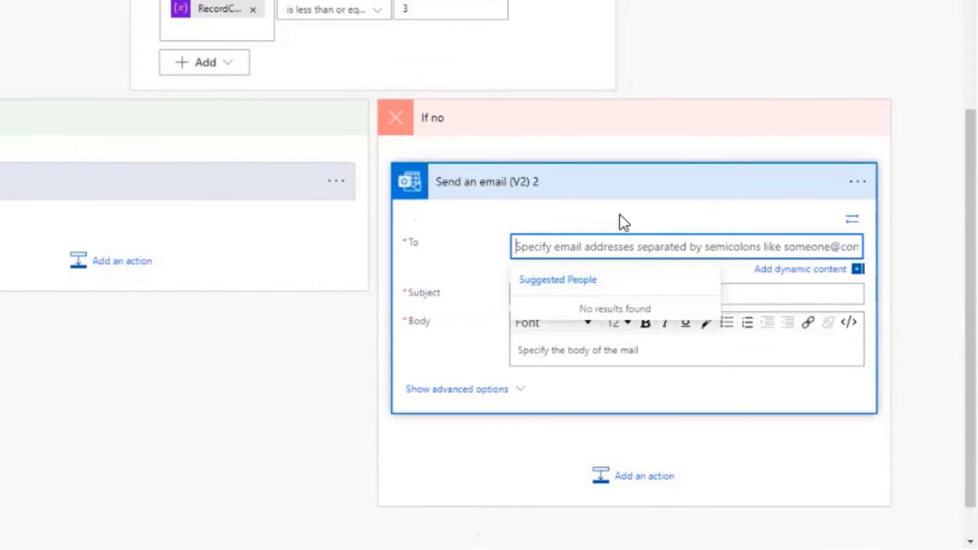
pyautogui.click(790, 268)
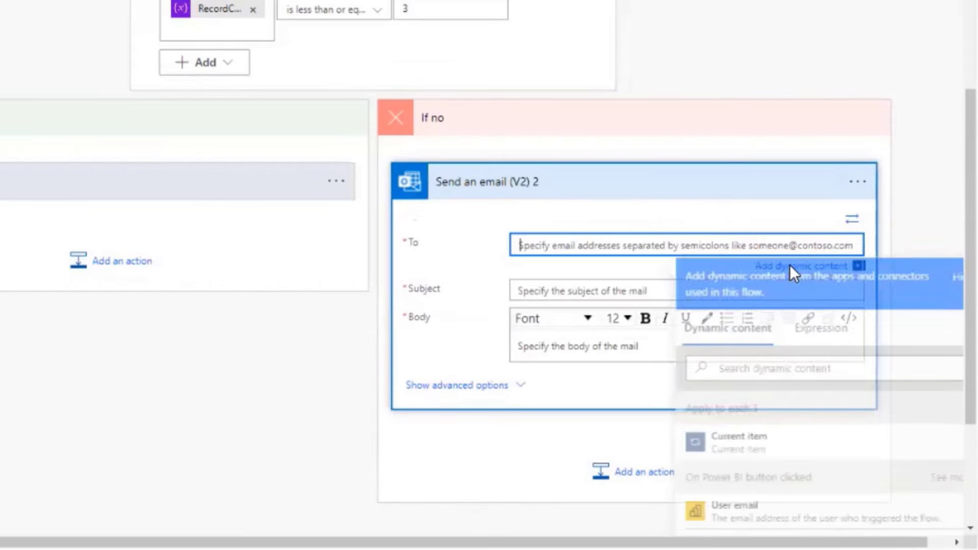
pyautogui.scroll(-3, 858, 349)
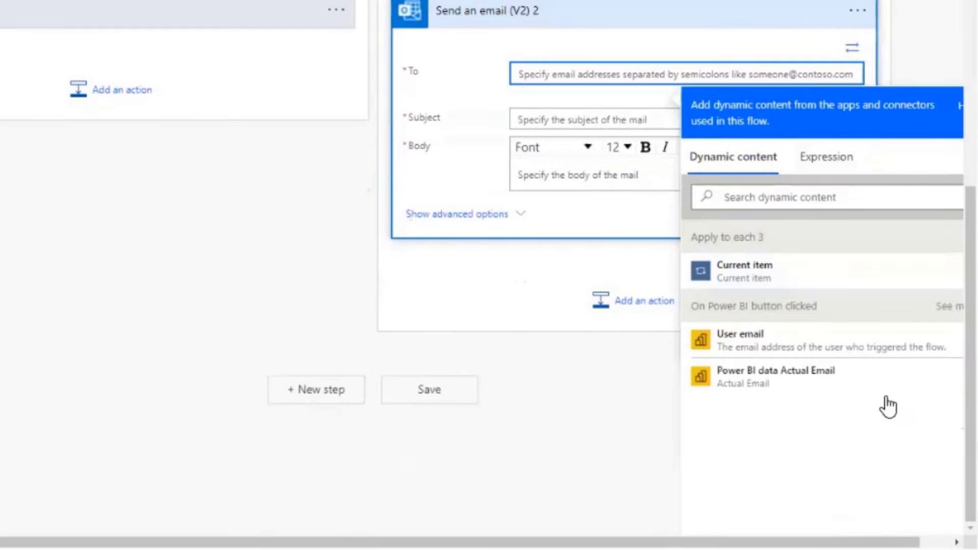
pyautogui.click(735, 349)
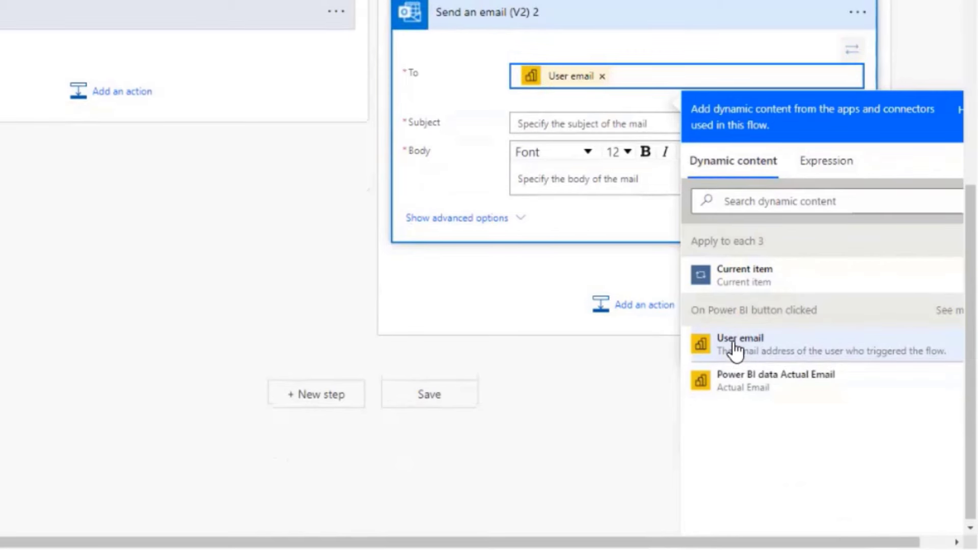
pyautogui.click(550, 123)
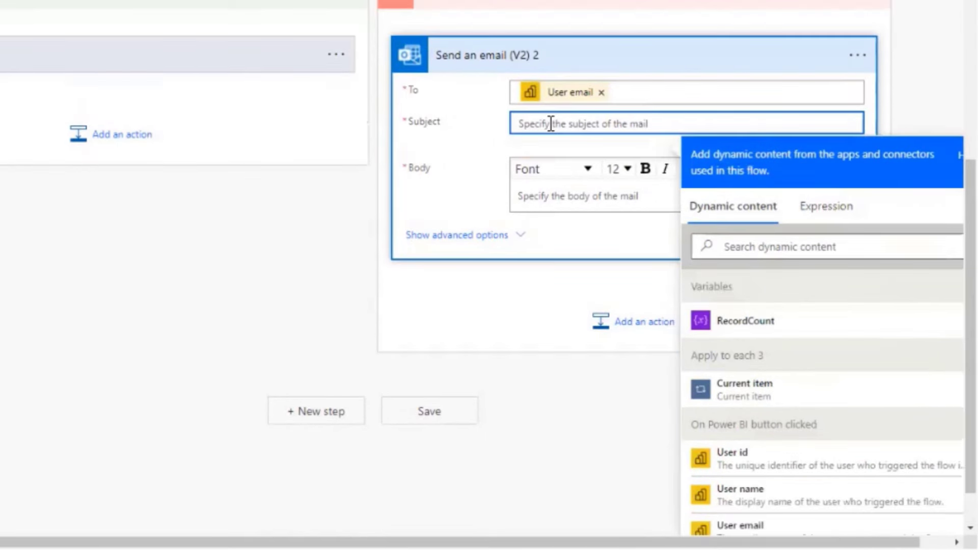
pyautogui.write('The flow was cance')
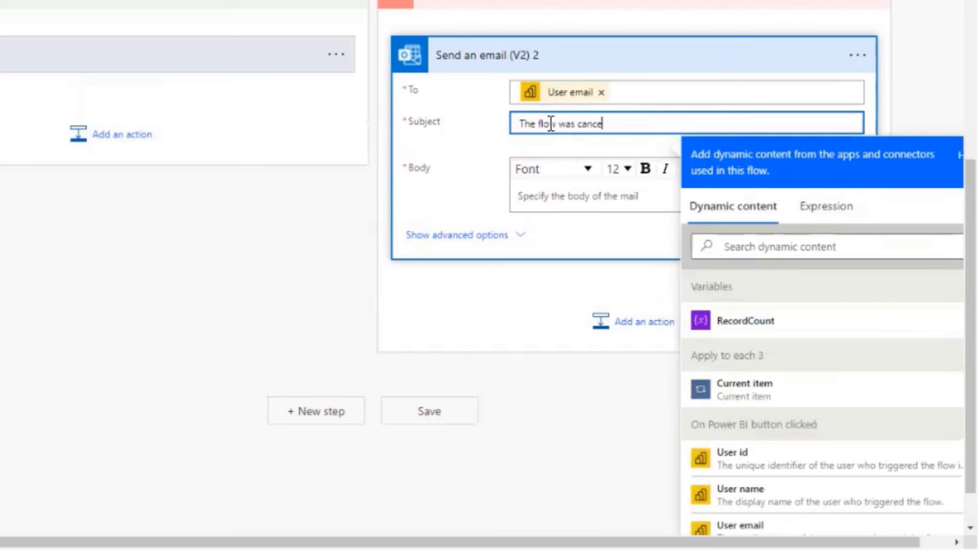
pyautogui.write('lled')
# Write the email body "The flow was cancelled. You selected RecordCount records. The limit is 3.", inserting RecordCount as the dynamic variable
pyautogui.click(577, 196)
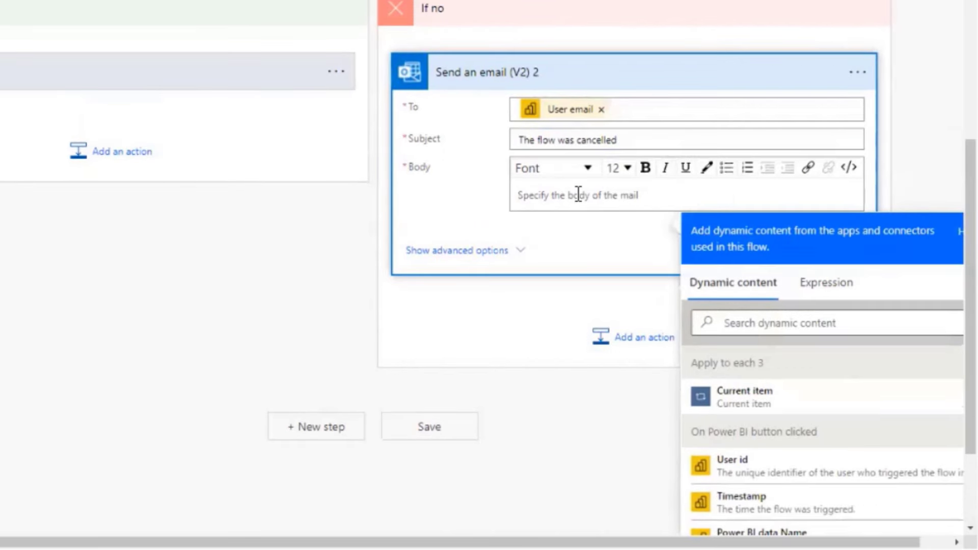
pyautogui.write('The flow was can')
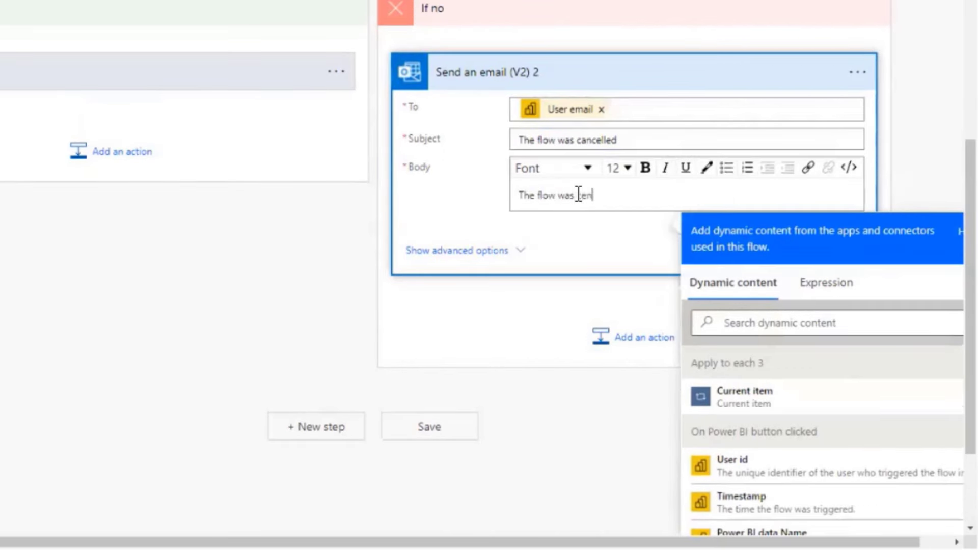
pyautogui.write('celled. You selected')
pyautogui.scroll(-2, 775, 415)
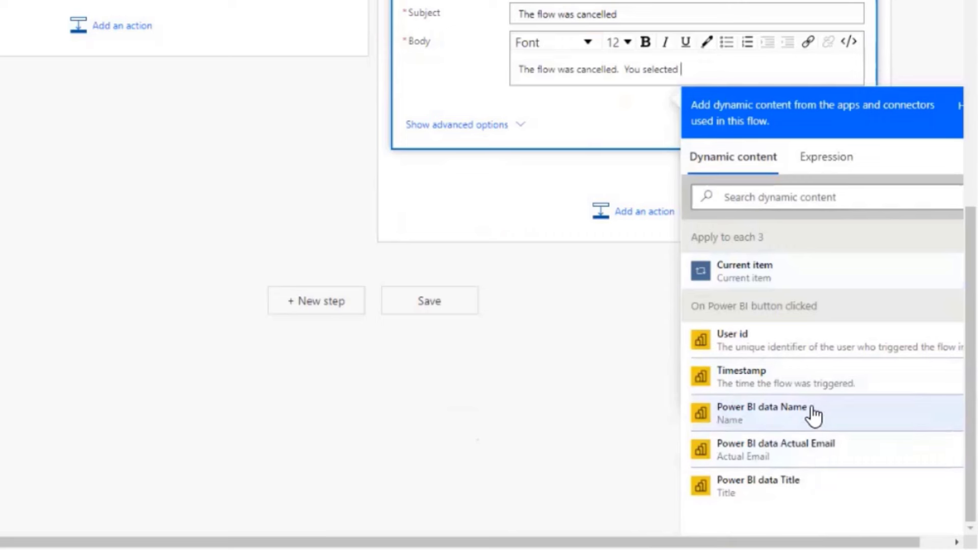
pyautogui.click(769, 195)
pyautogui.write('record')
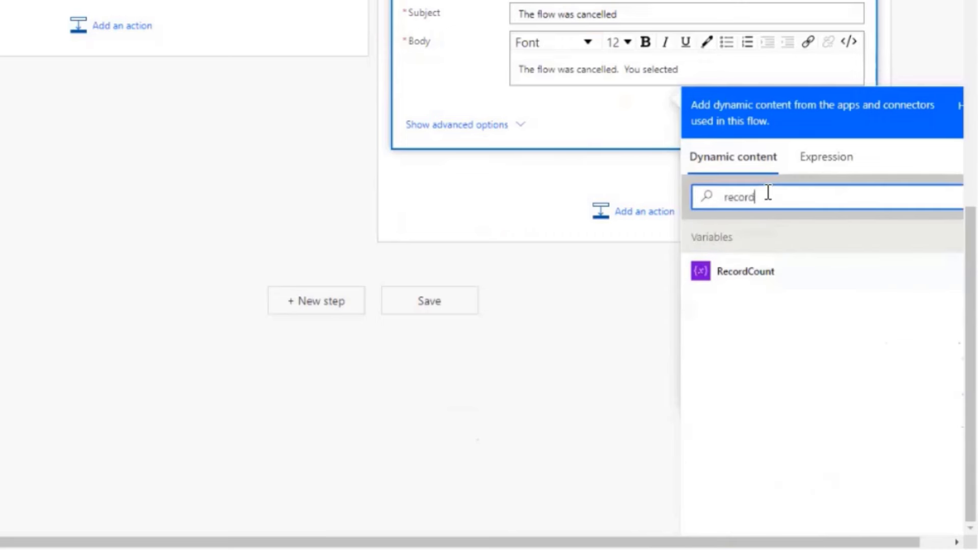
pyautogui.click(752, 272)
pyautogui.click(817, 77)
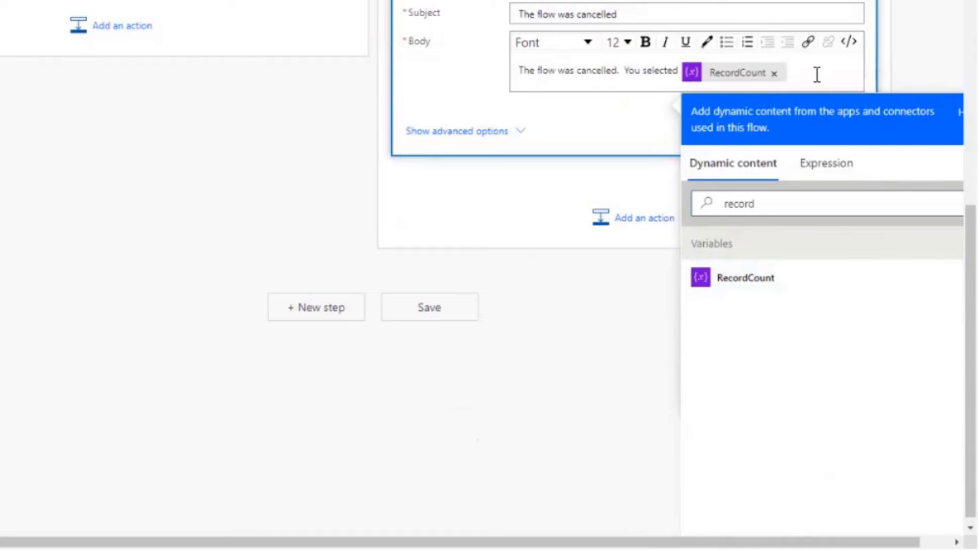
pyautogui.write('records. The limit is 3.')
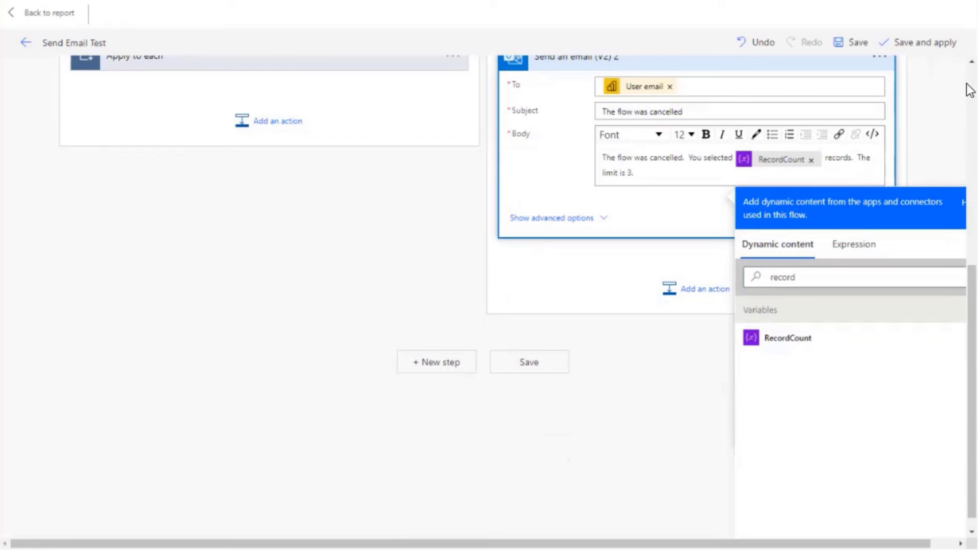
pyautogui.click(942, 102)
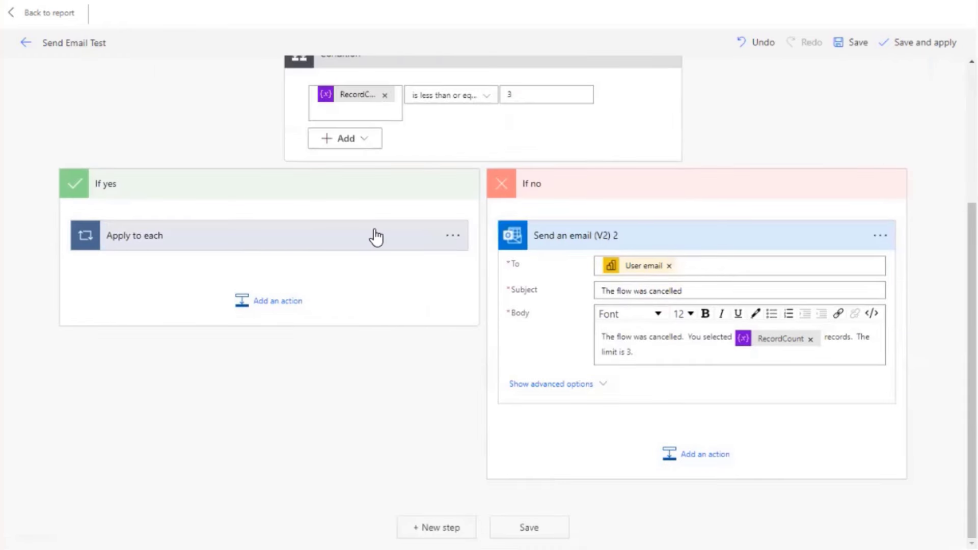
pyautogui.scroll(4, 829, 220)
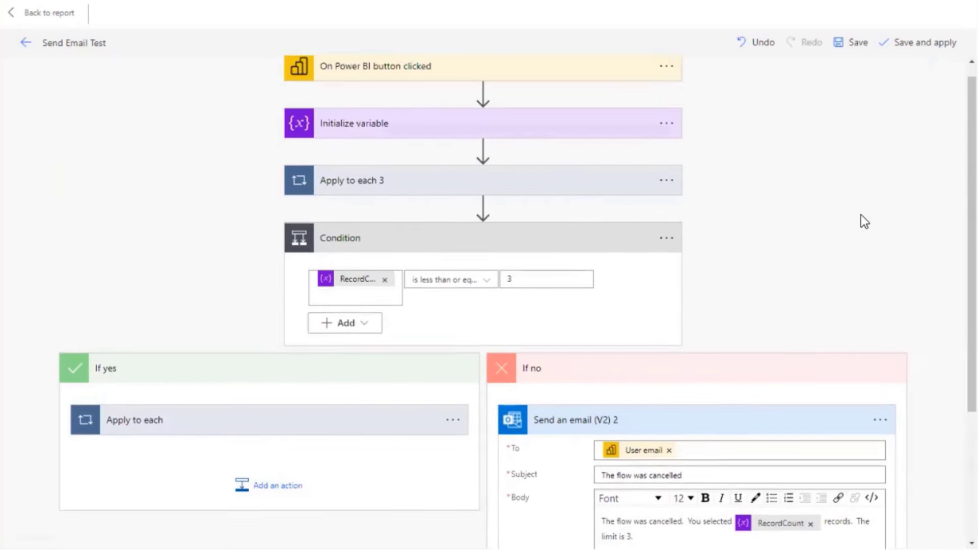
# Save the Send Email Test flow, apply it to the button, and return to the report
pyautogui.click(917, 44)
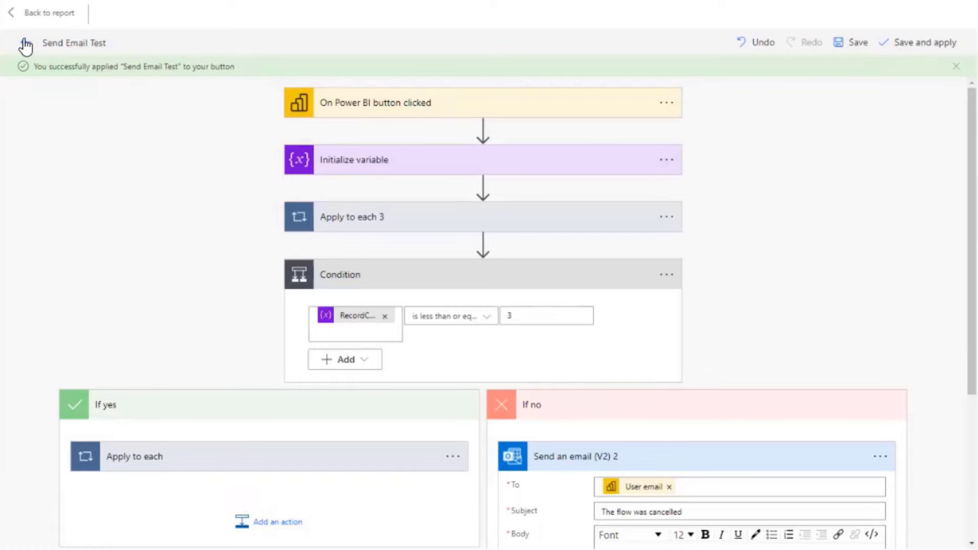
pyautogui.click(24, 41)
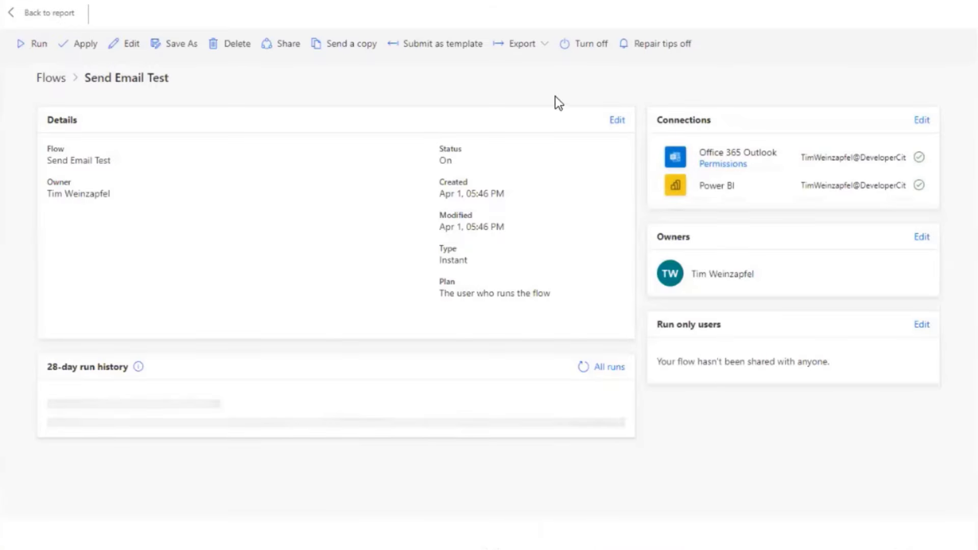
pyautogui.click(49, 12)
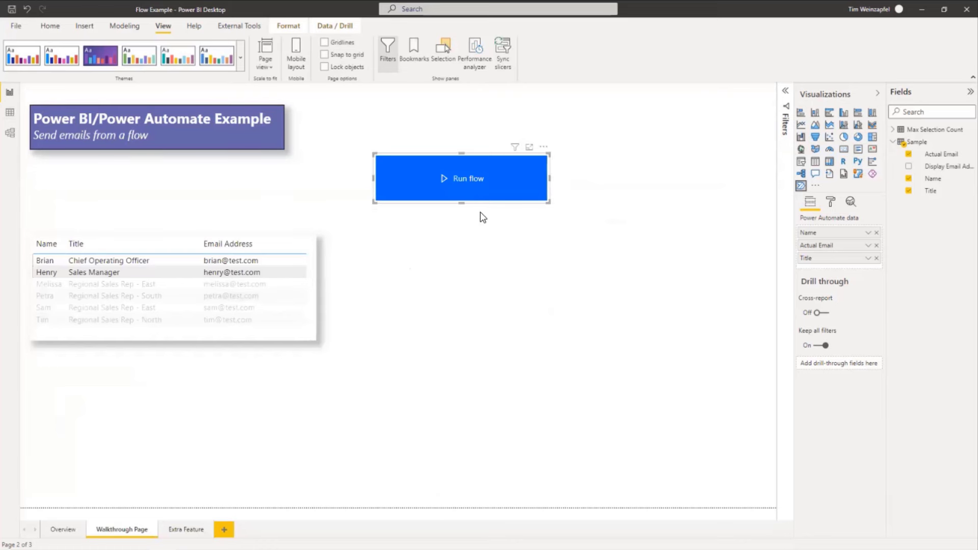
pyautogui.click(378, 311)
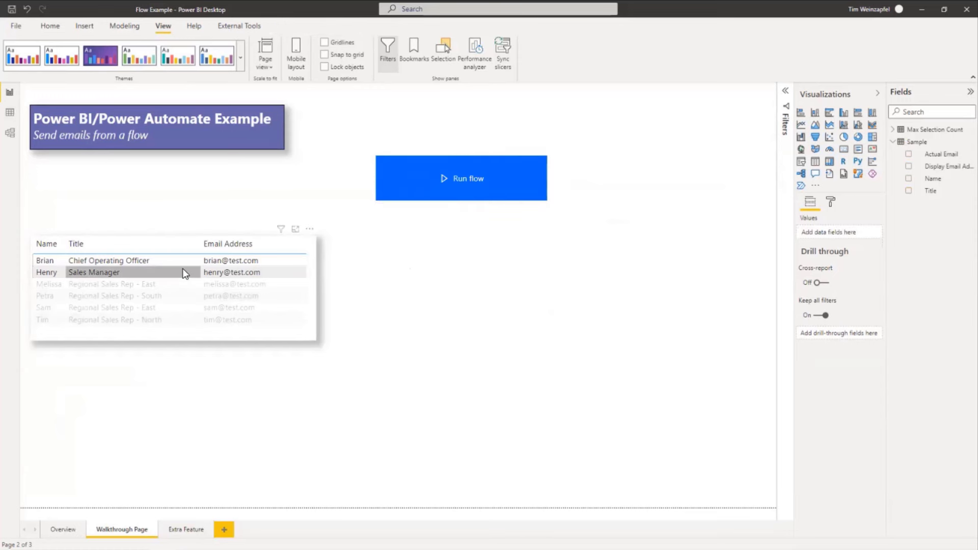
# Select the Chief Operating Officer and Sales Manager rows in the table and run the flow for them
pyautogui.click(183, 271)
pyautogui.click(157, 261)
pyautogui.click(437, 270)
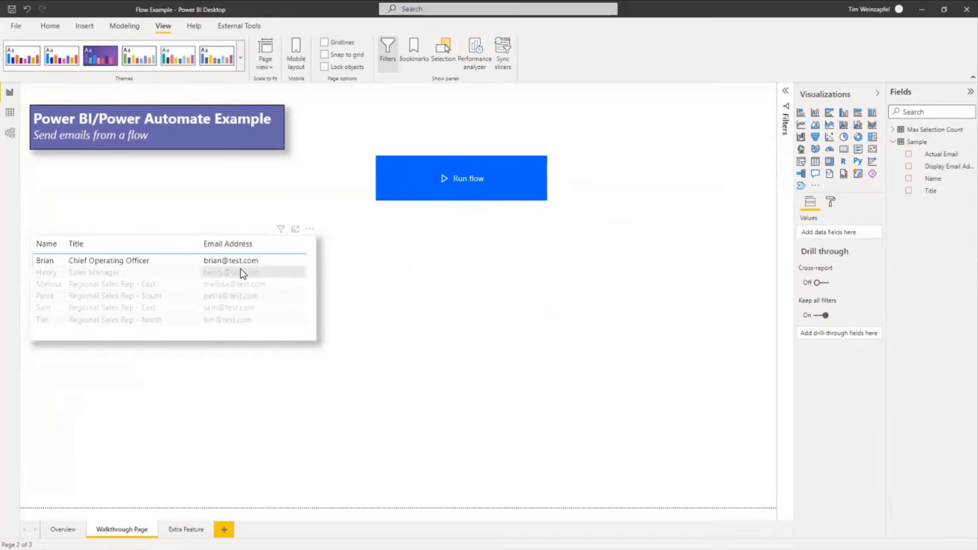
pyautogui.click(116, 270)
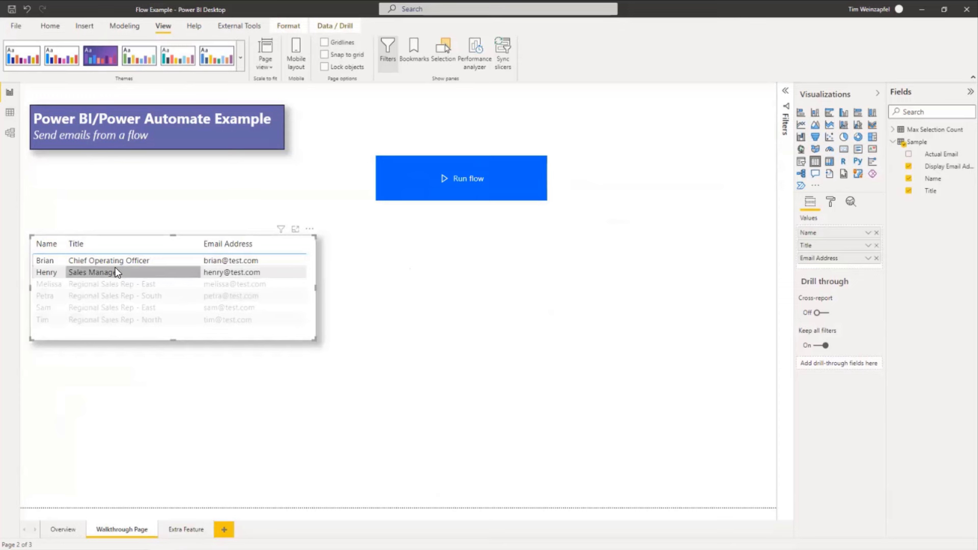
pyautogui.keyDown('ctrl'); pyautogui.click(461, 179); pyautogui.keyUp('ctrl')
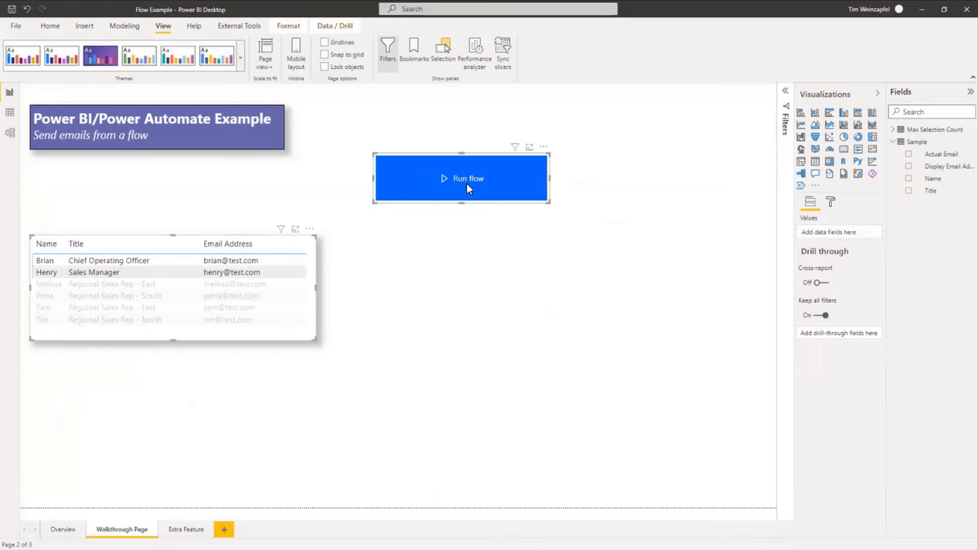
# Switch to Outlook and read the two new "Here is the email" messages
pyautogui.hotkey('alt', 'Tab')
pyautogui.click(229, 134)
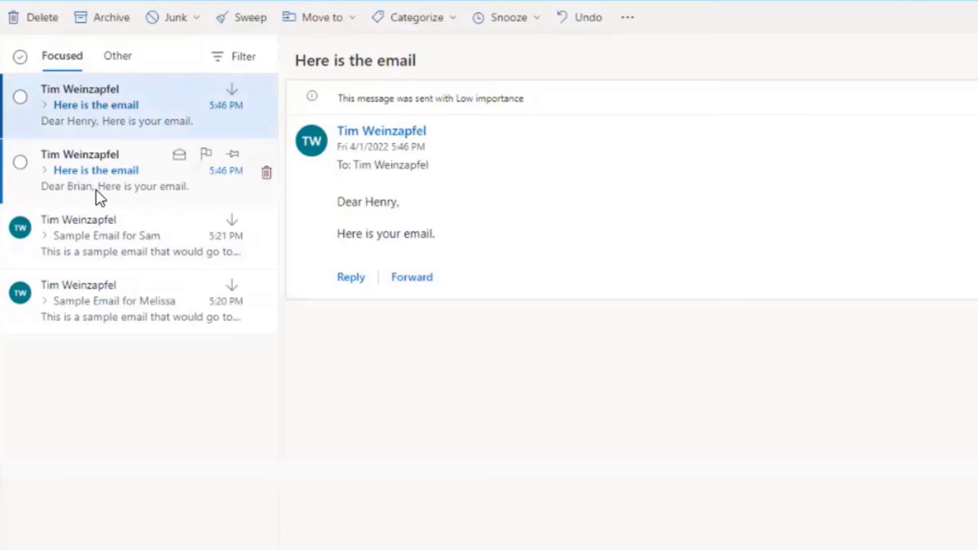
pyautogui.click(90, 187)
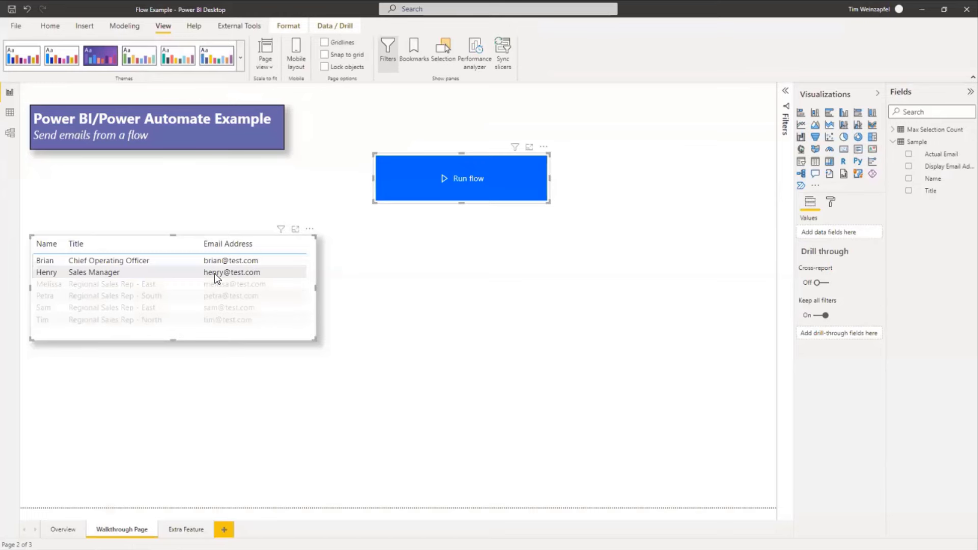
# Clear the table's row selection, run the flow for all records, and open the resulting "The flow was cancelled" email in Outlook
pyautogui.click(182, 282)
pyautogui.click(180, 274)
pyautogui.click(185, 278)
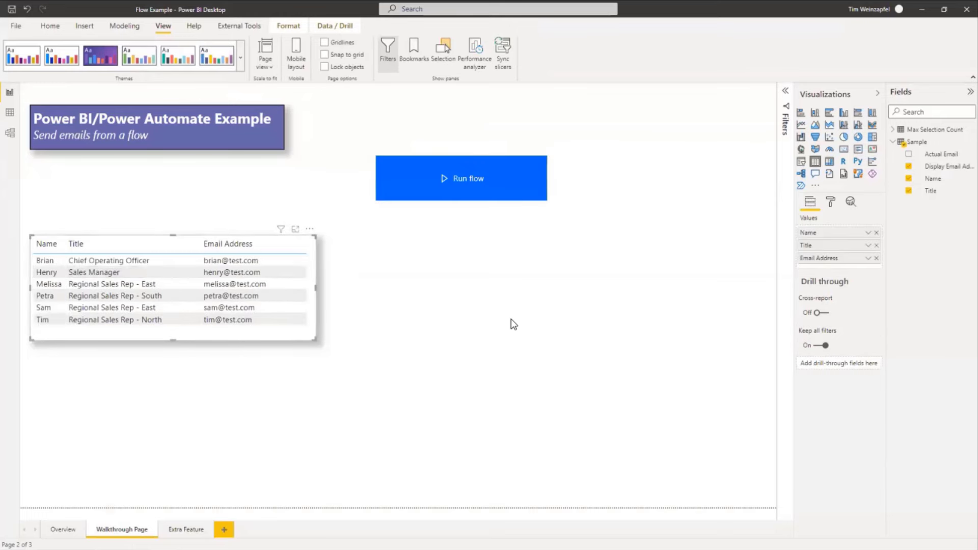
pyautogui.keyDown('ctrl'); pyautogui.click(455, 182); pyautogui.keyUp('ctrl')
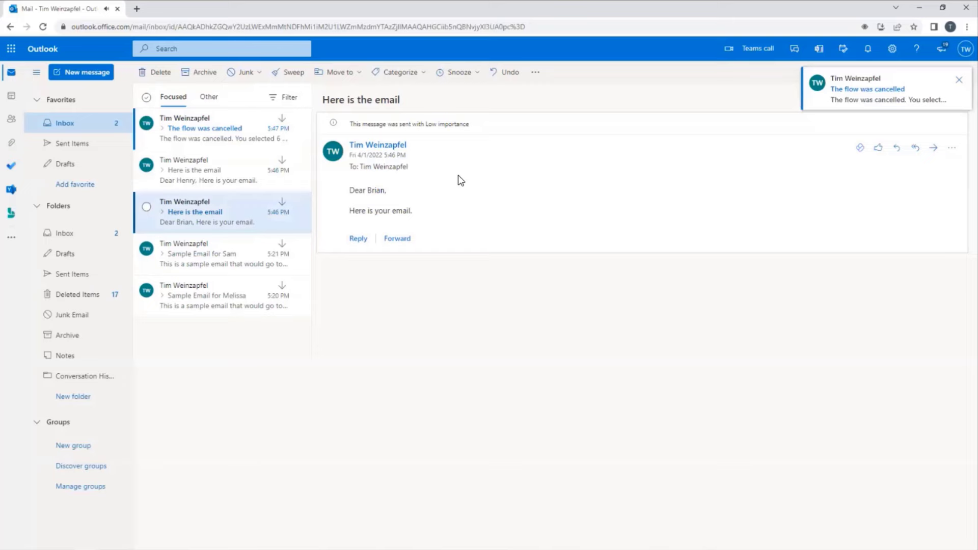
pyautogui.click(213, 129)
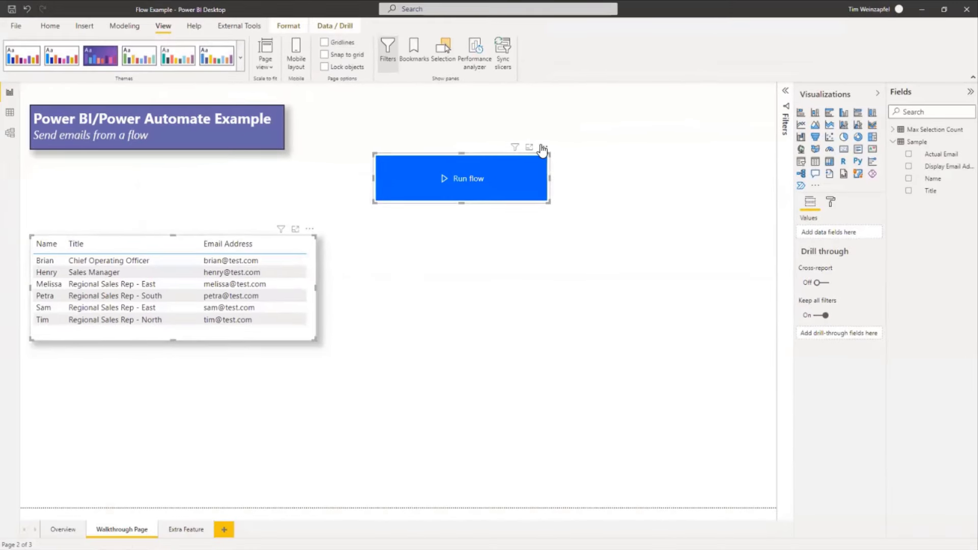
# Back in Power BI Desktop, view the list of flows available to the Run flow button and return to the report
pyautogui.click(543, 148)
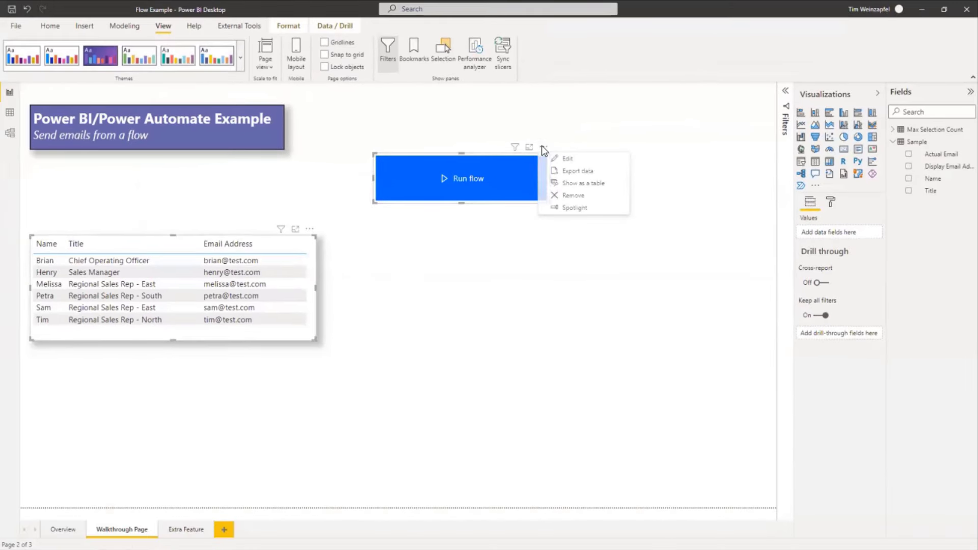
pyautogui.click(570, 160)
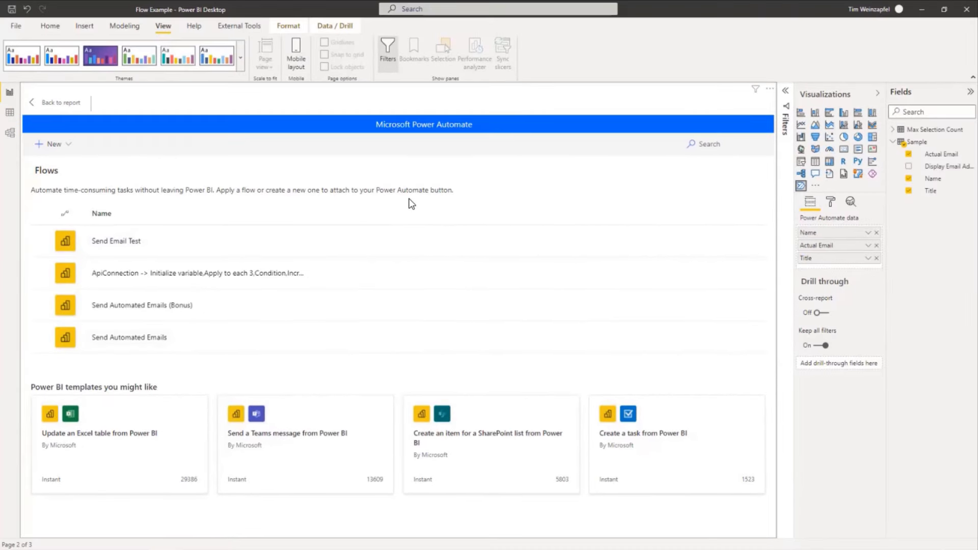
pyautogui.click(63, 102)
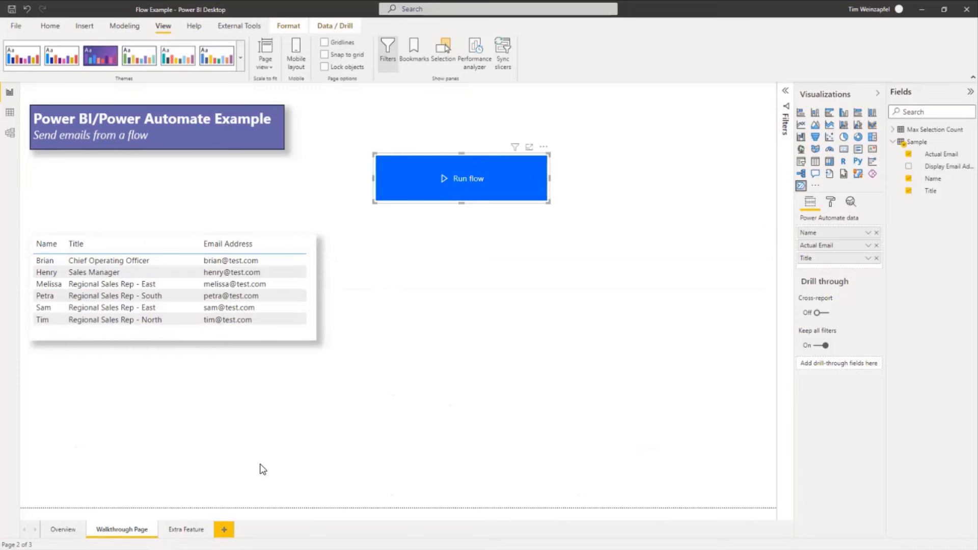
# Go to the Extra Feature page and set the Record Limit slicer to 5
pyautogui.click(181, 530)
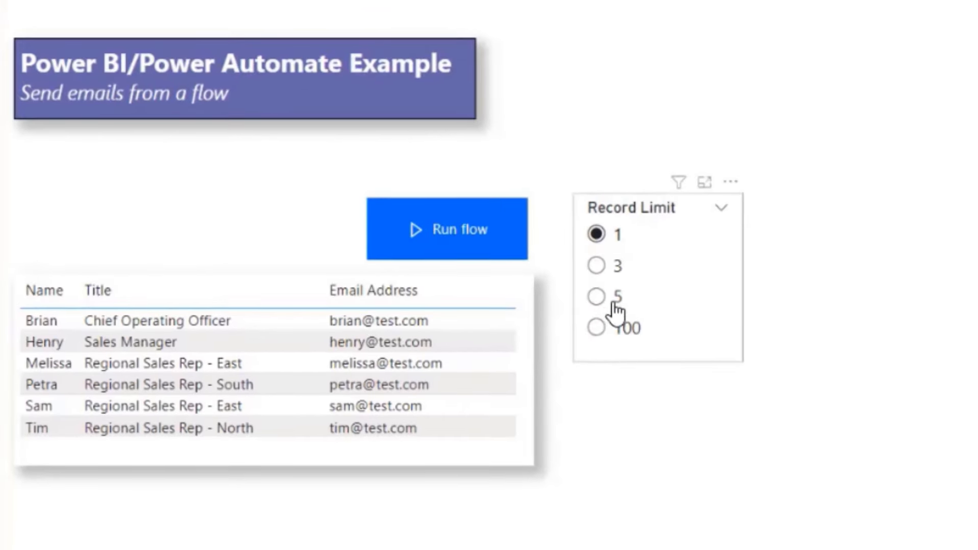
pyautogui.click(593, 261)
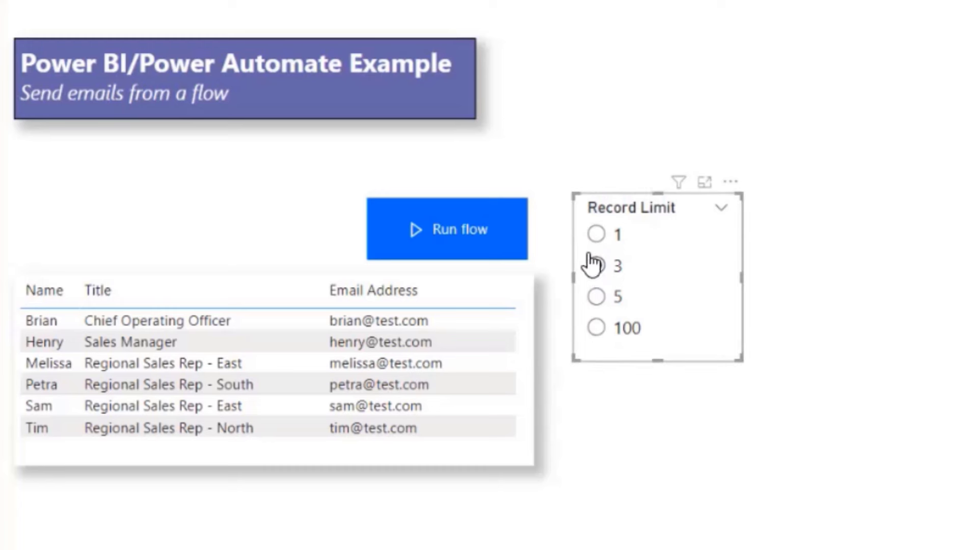
pyautogui.click(597, 298)
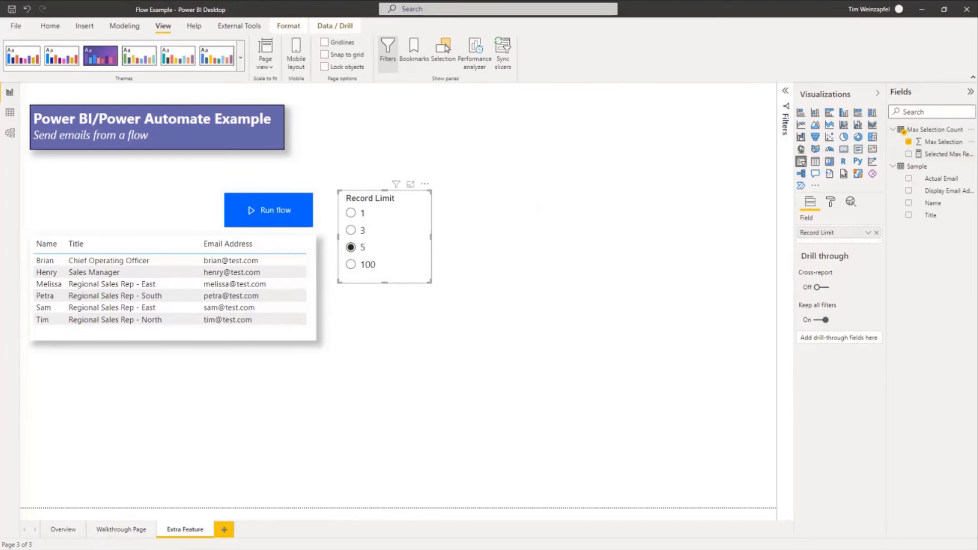
# Examine the Max Selection Count table's data and the SELECTEDVALUE formula of its Selected Max Records measure
pyautogui.click(10, 112)
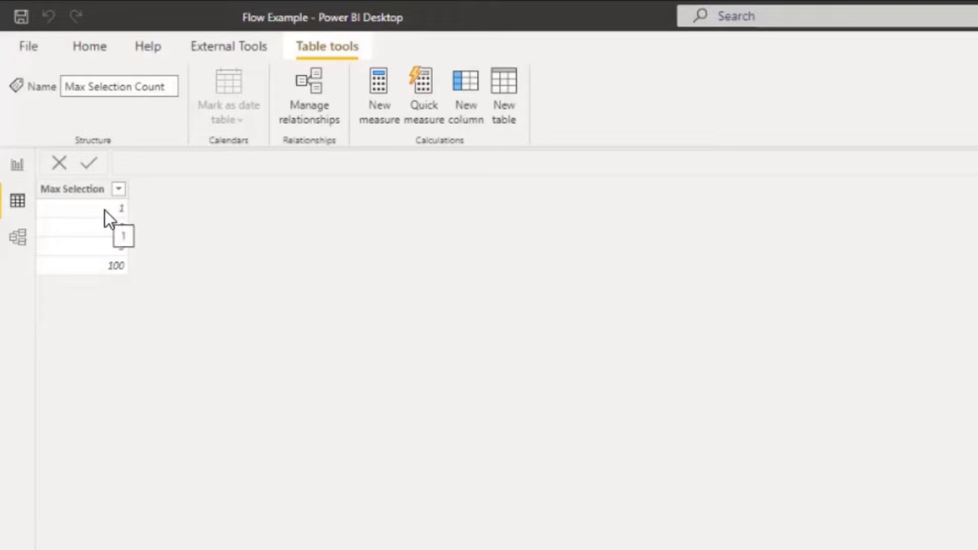
pyautogui.click(16, 164)
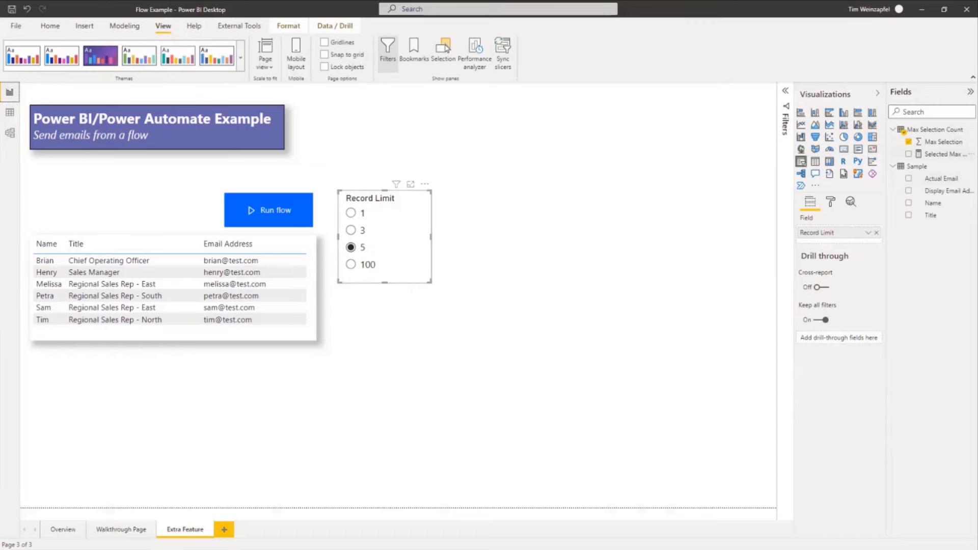
pyautogui.click(943, 154)
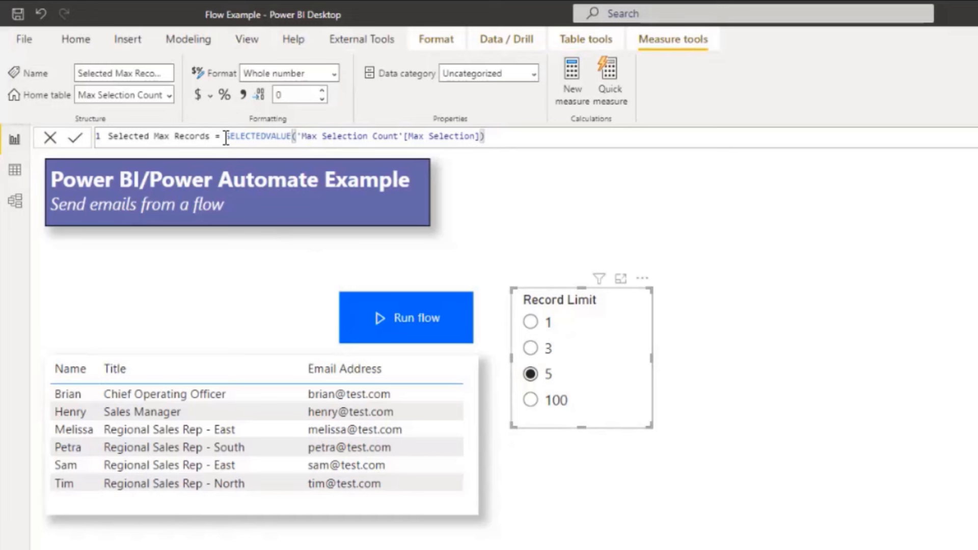
pyautogui.moveTo(226, 137); pyautogui.dragTo(293, 136)
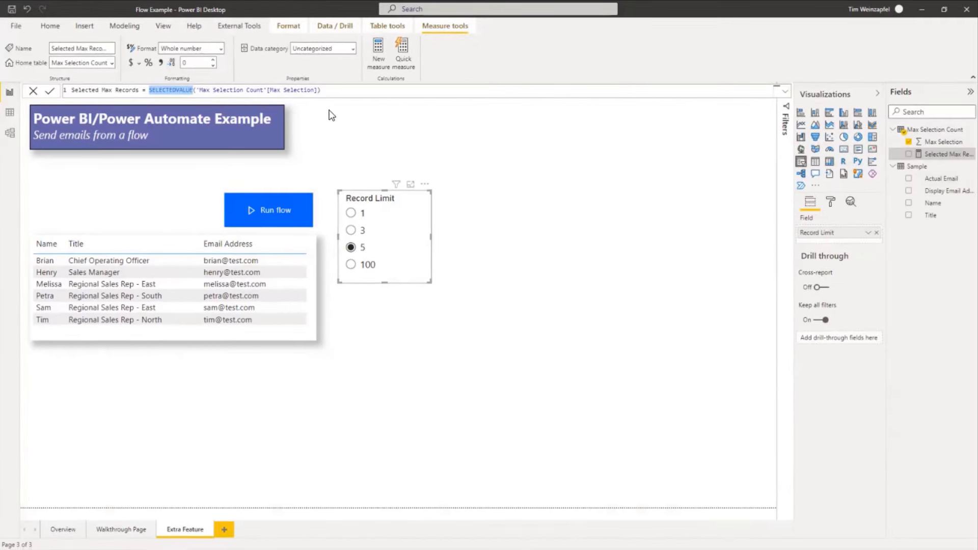
pyautogui.click(501, 137)
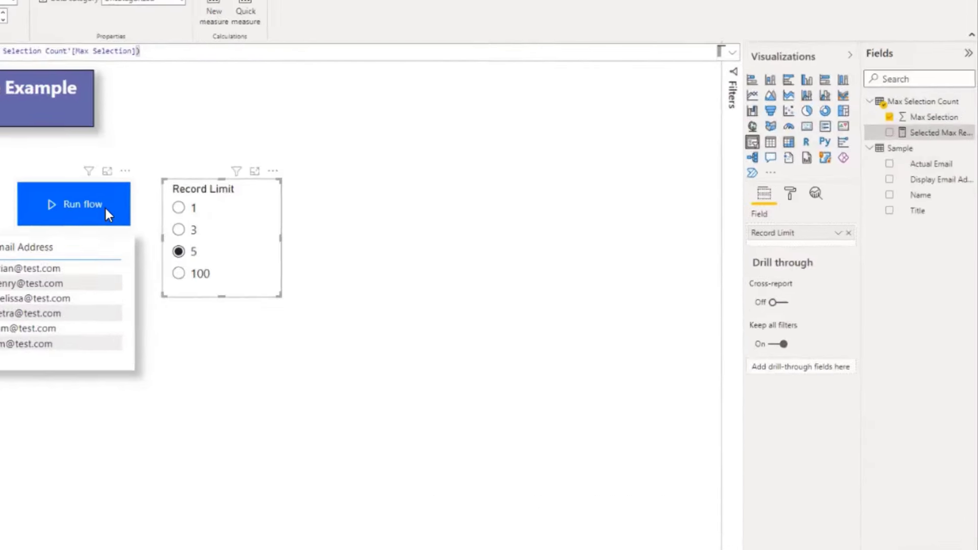
# Inspect the Extra Feature button's data fields and open its Send Automated Emails (Bonus) flow for editing
pyautogui.click(105, 206)
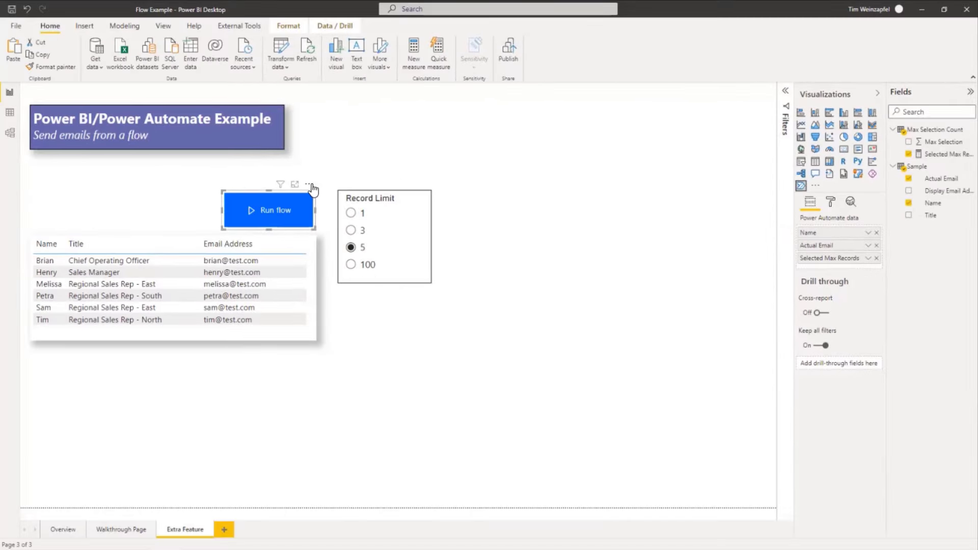
pyautogui.click(309, 185)
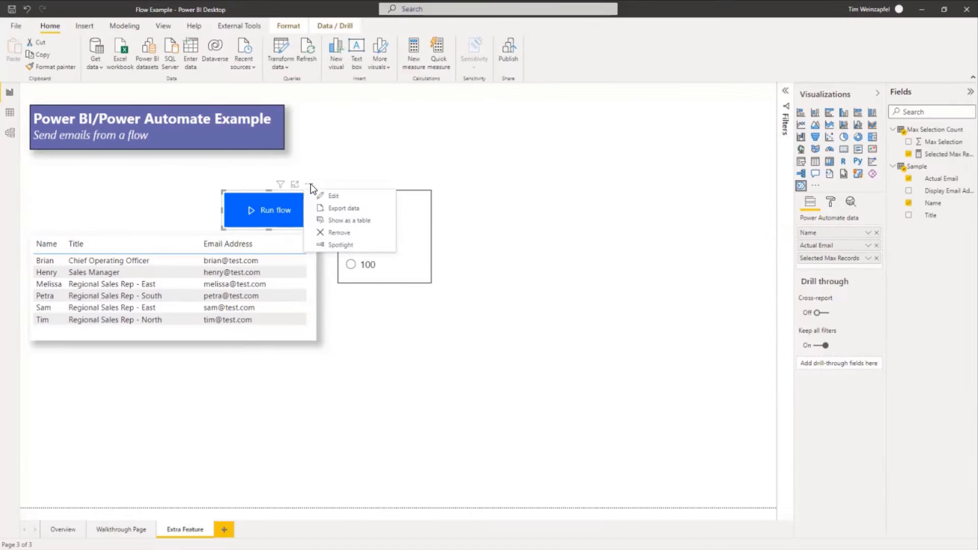
pyautogui.click(335, 200)
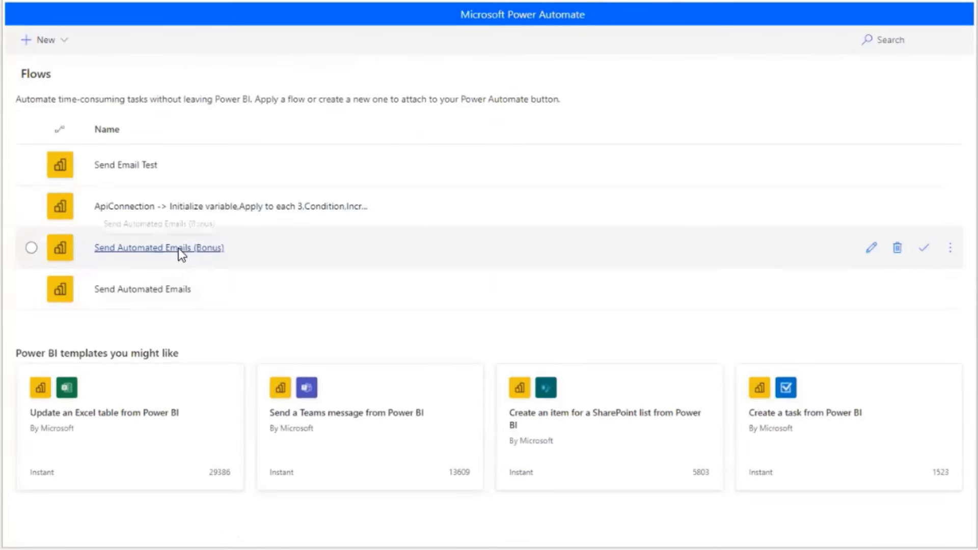
pyautogui.click(871, 248)
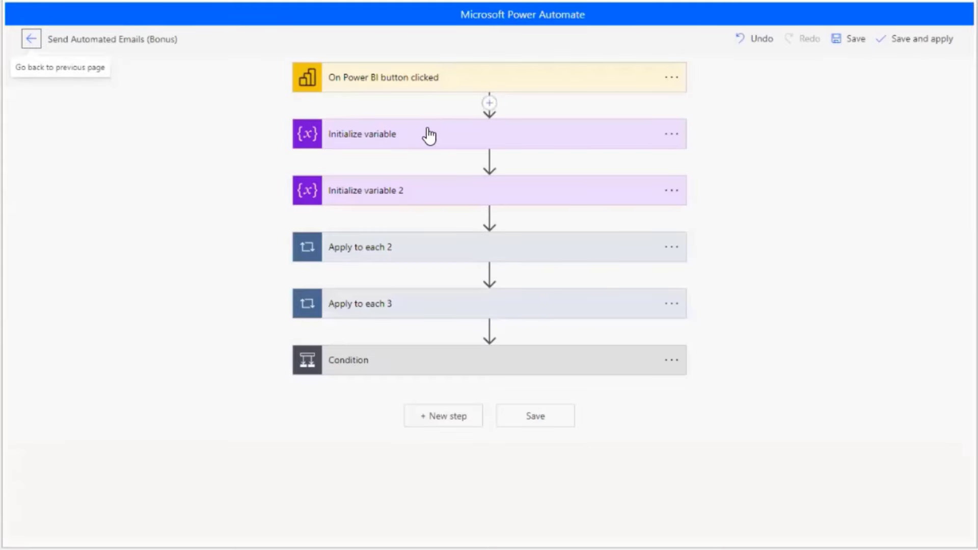
# Examine the flow's two Initialize variable actions and the Set variable action inside the Apply to each 2 loop
pyautogui.click(415, 136)
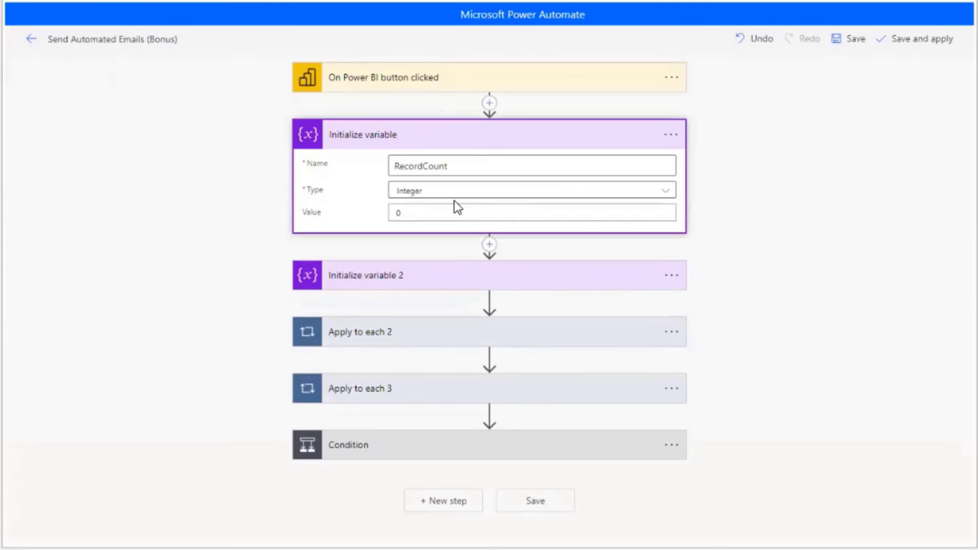
pyautogui.click(476, 279)
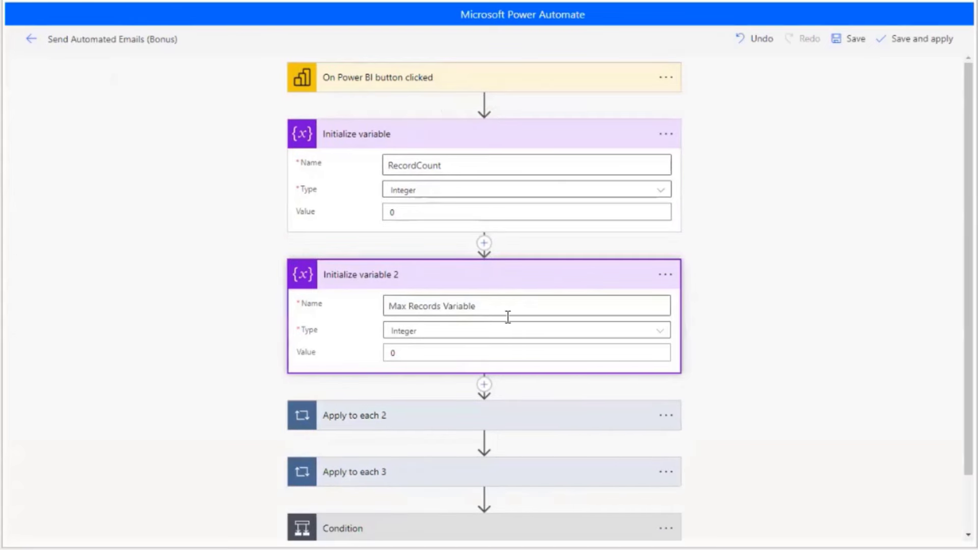
pyautogui.scroll(-1, 508, 318)
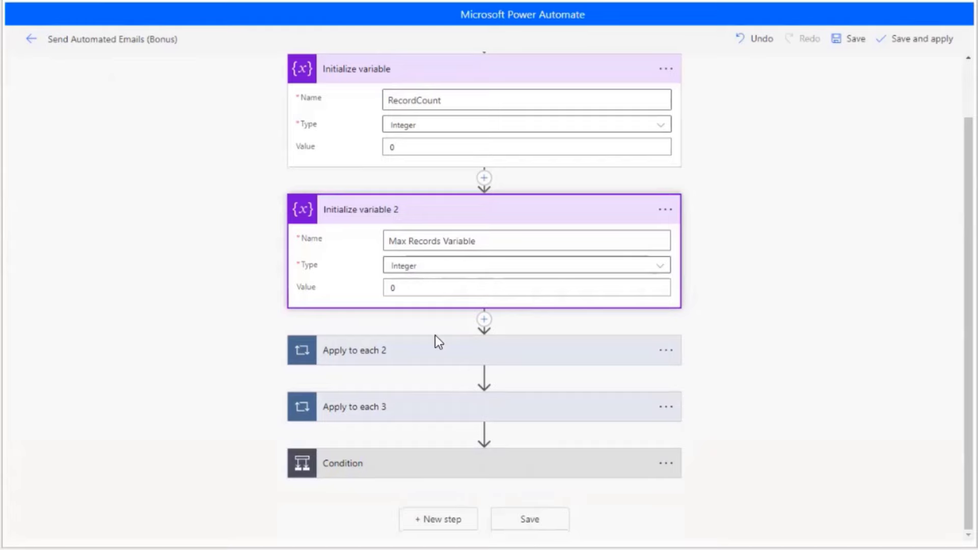
pyautogui.click(491, 352)
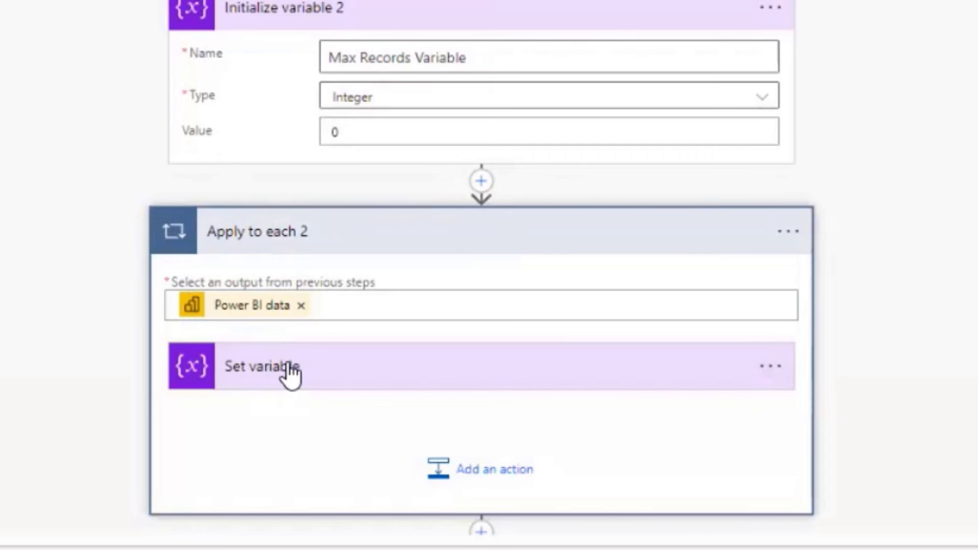
pyautogui.click(308, 368)
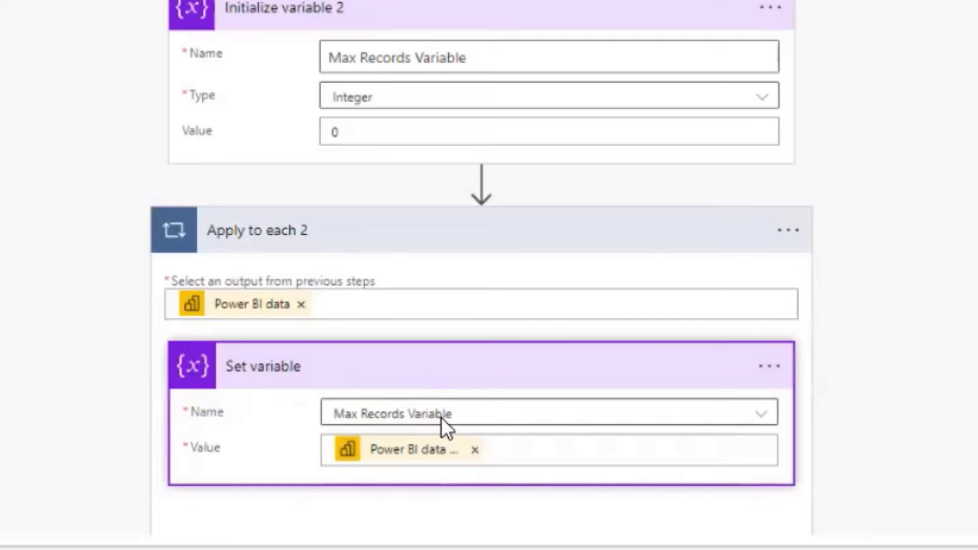
pyautogui.click(298, 236)
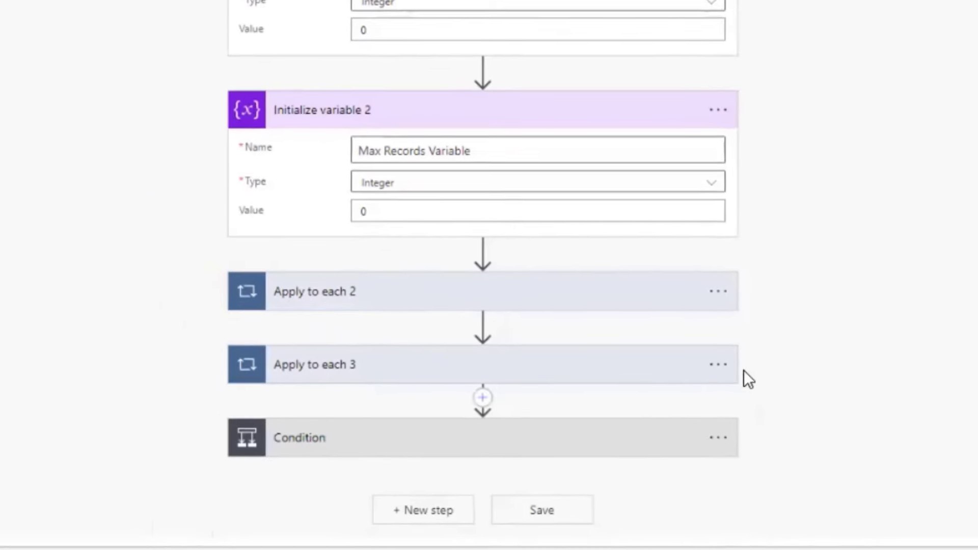
# Examine the condition comparing RecordCount with Max Records Variable and the email action in its If no branch
pyautogui.click(524, 465)
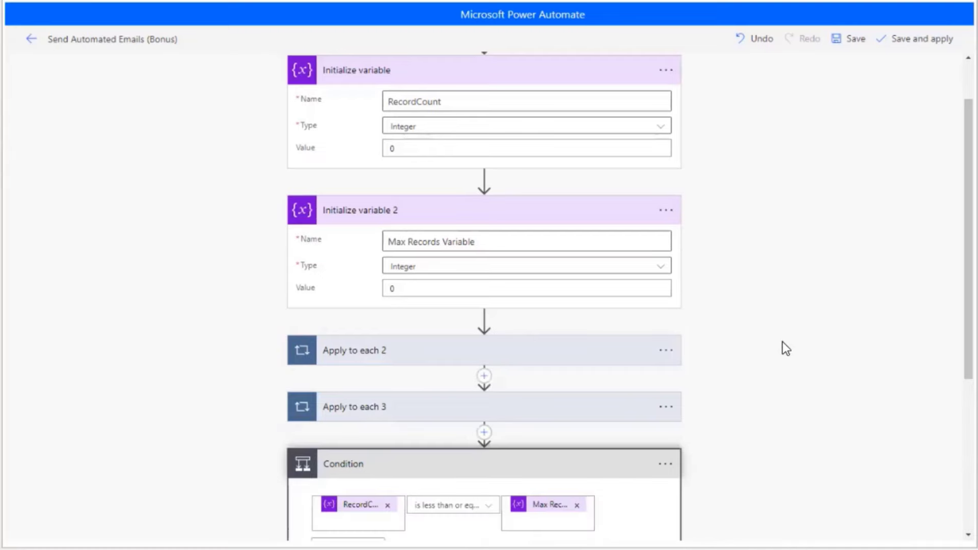
pyautogui.scroll(-1, 784, 339)
pyautogui.scroll(-3, 786, 339)
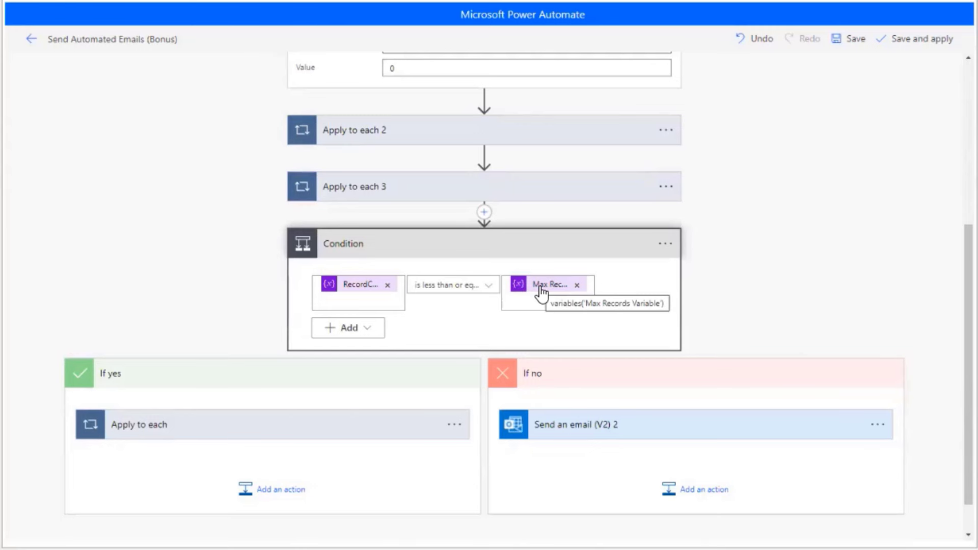
pyautogui.click(660, 433)
pyautogui.scroll(-3, 703, 408)
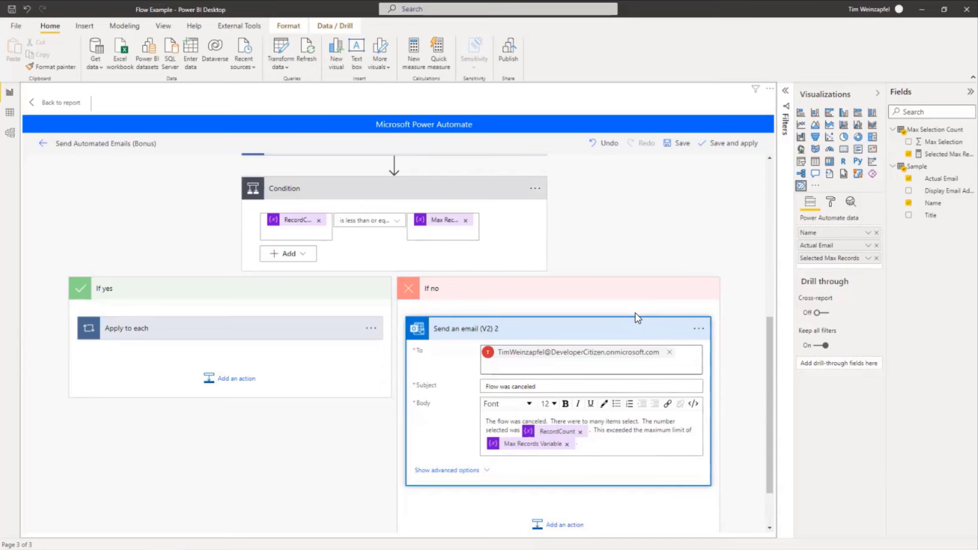
# Leave the Send Automated Emails (Bonus) flow, return to the report, and deselect the Run flow button
pyautogui.click(44, 144)
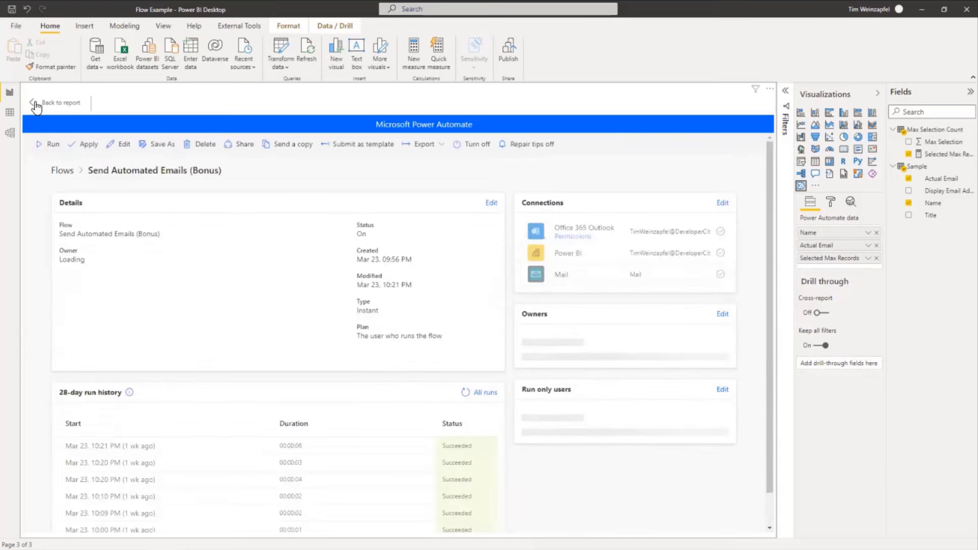
pyautogui.click(36, 103)
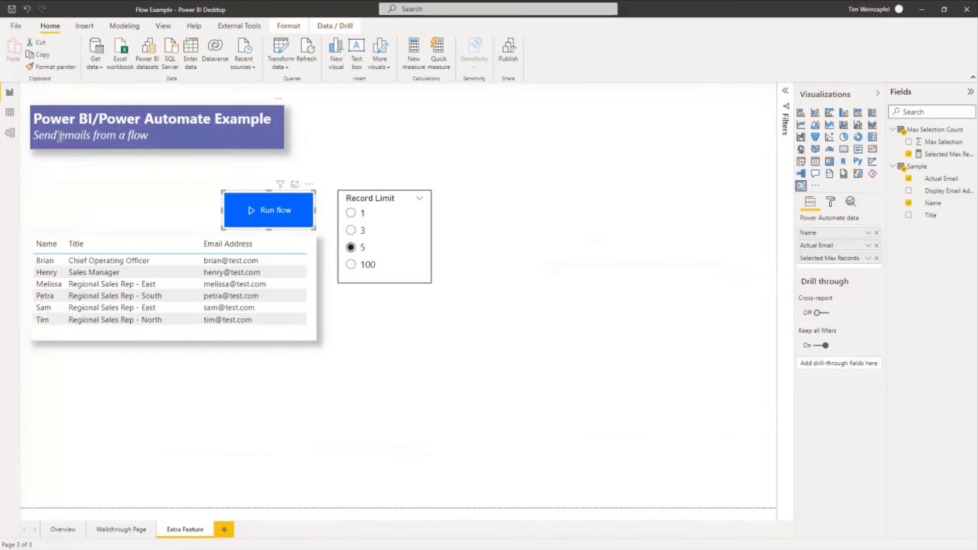
pyautogui.click(137, 197)
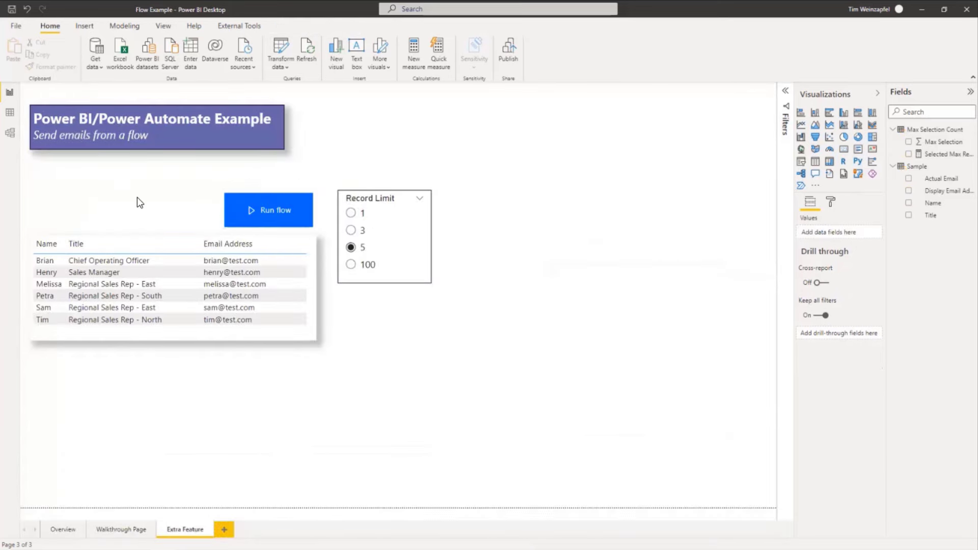